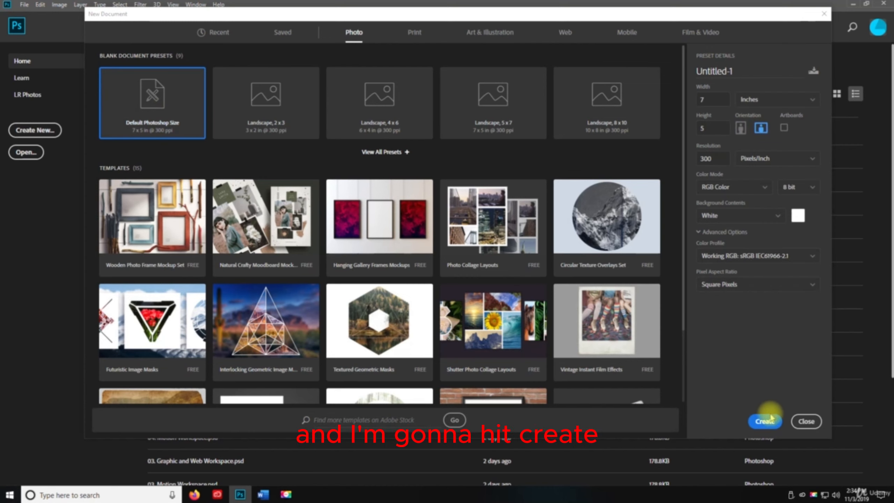
Step: Create a 7 x 5 inch document at 300 pixels/inch in RGB Color with a white background, and check the Move tool's group
{"action": "left_click", "coordinate": [764, 420]}
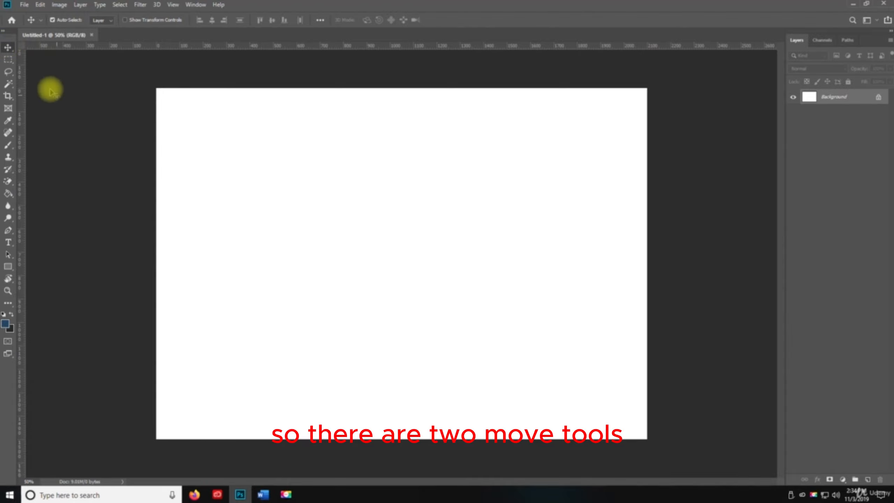
{"action": "right_click", "coordinate": [8, 49]}
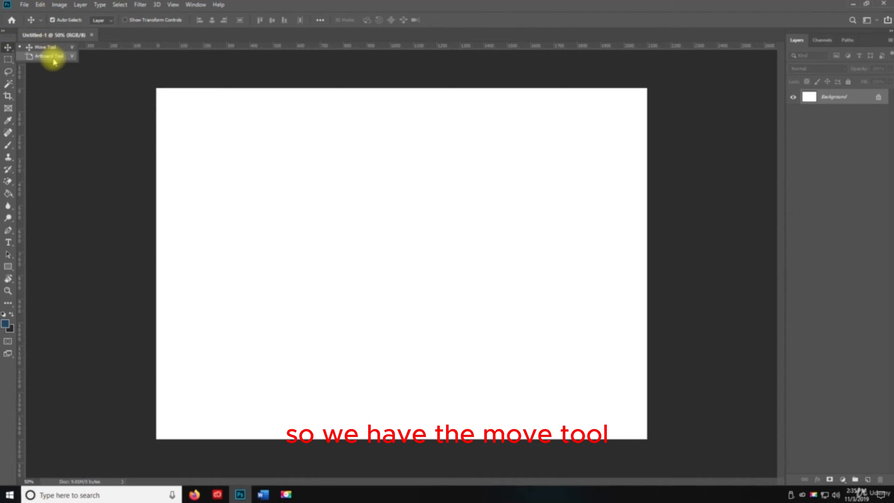
{"action": "left_click", "coordinate": [10, 48]}
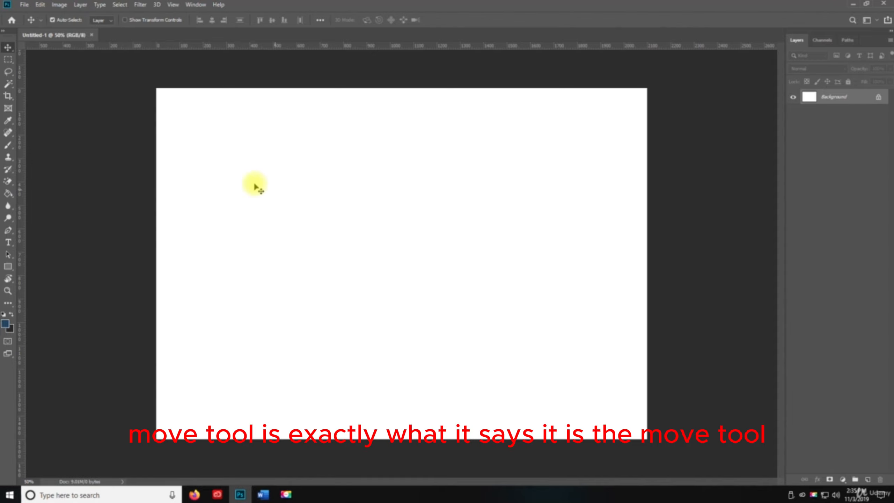
Step: Draw a blue rectangle about 974 × 448 px and arrange it with a duplicate, one above the other, near the canvas centre
{"action": "left_click", "coordinate": [8, 268]}
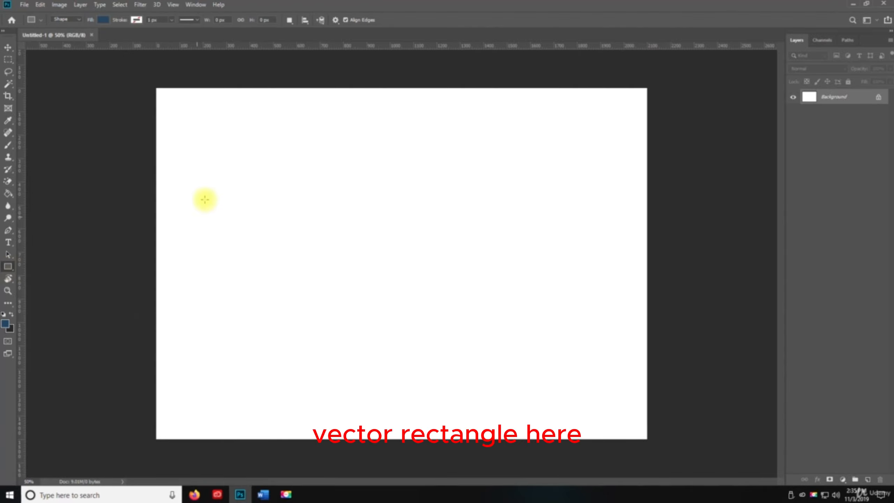
{"action": "left_click_drag", "start_coordinate": [201, 134], "coordinate": [429, 239]}
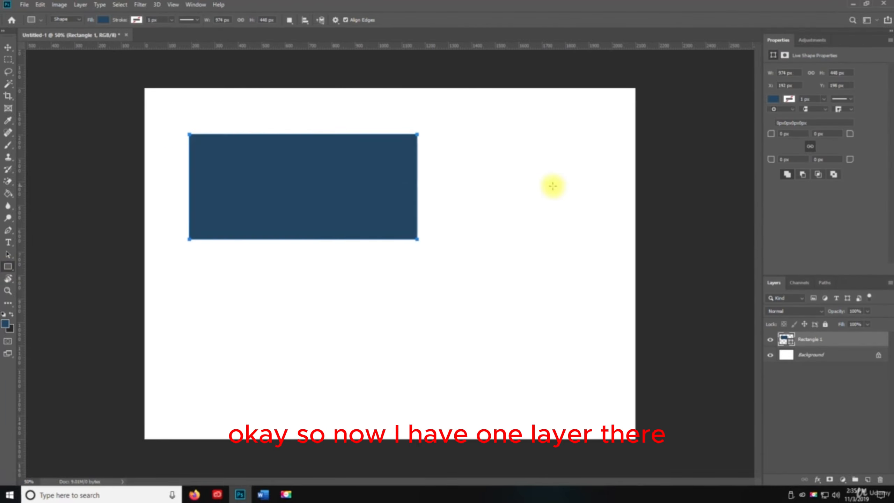
{"action": "key", "text": "v"}
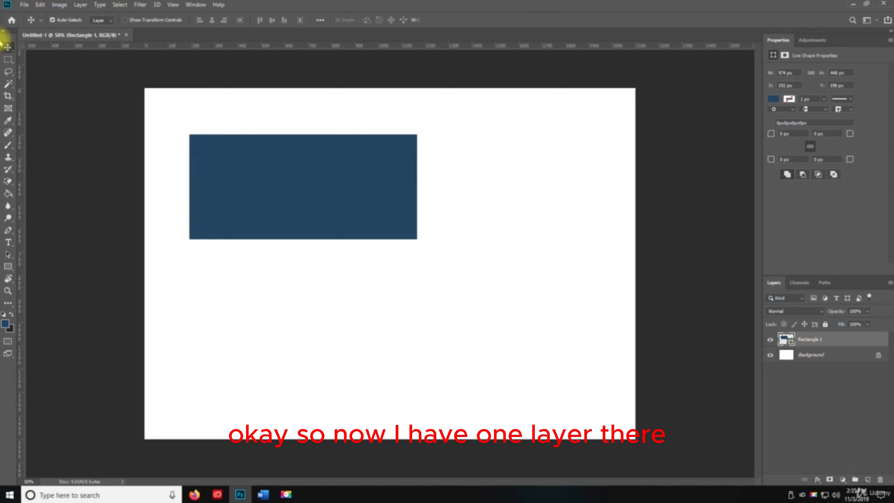
{"action": "left_click_drag", "start_coordinate": [311, 194], "coordinate": [366, 193]}
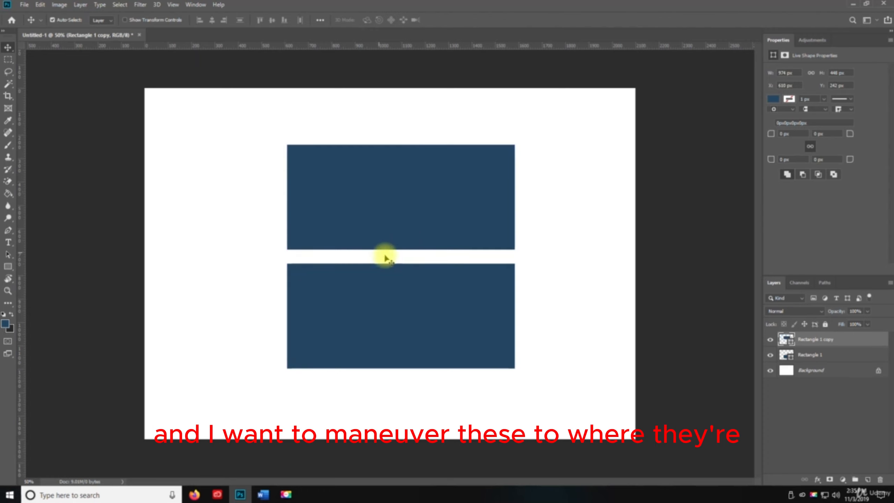
Step: Move both rectangles together to the canvas's left side and duplicate the pair beside them to form a two-by-two grid
{"action": "left_click", "coordinate": [809, 355], "text": "shift"}
{"action": "left_click_drag", "start_coordinate": [466, 214], "coordinate": [346, 211]}
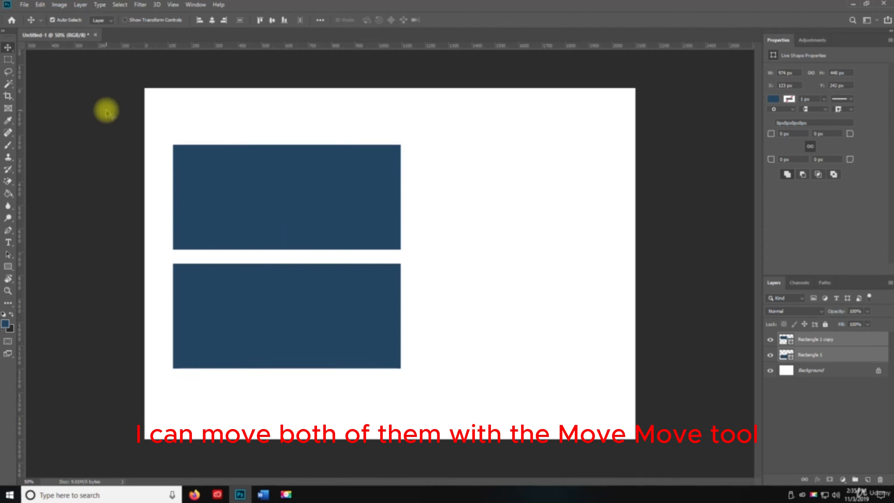
{"action": "left_click_drag", "start_coordinate": [300, 189], "coordinate": [536, 188]}
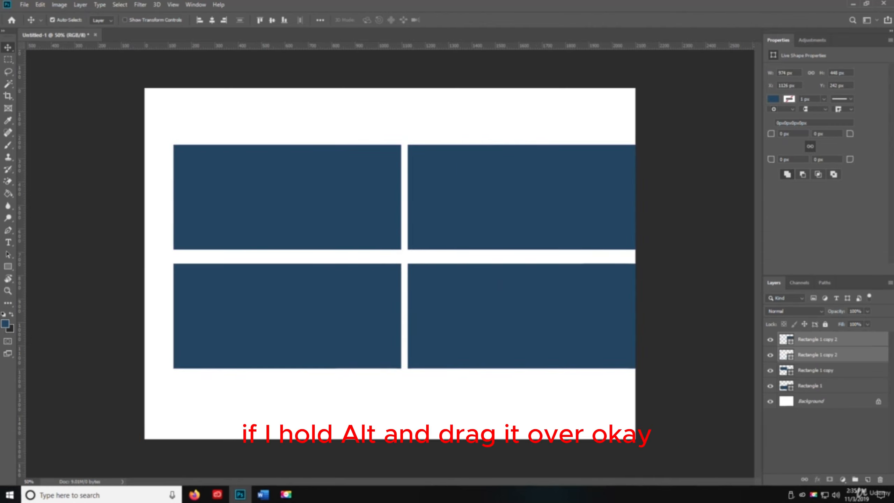
Step: Select all four rectangle layers and move the grid to about X 62 px, Y 272 px, so it fits within the canvas
{"action": "left_click", "coordinate": [810, 387], "text": "shift"}
{"action": "left_click", "coordinate": [825, 340]}
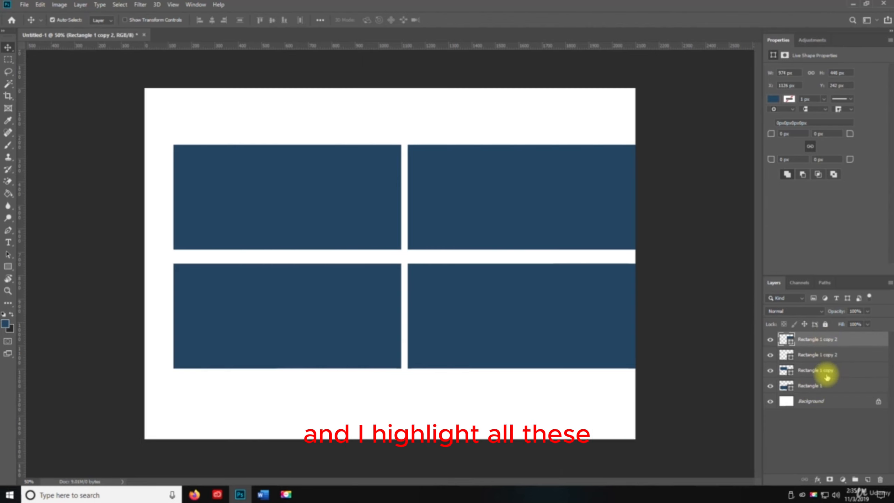
{"action": "left_click", "coordinate": [821, 385], "text": "shift"}
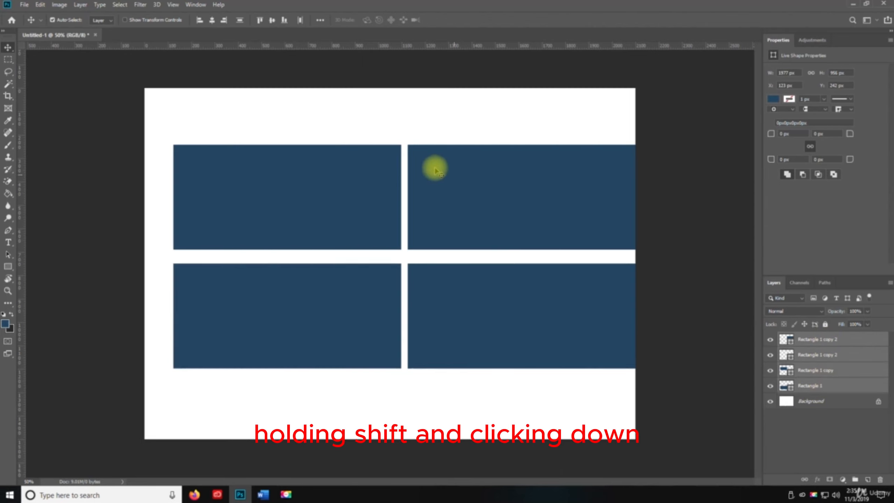
{"action": "mouse_move", "coordinate": [364, 195]}
{"action": "left_mouse_down"}
{"action": "mouse_move", "coordinate": [355, 196]}
{"action": "mouse_move", "coordinate": [356, 207]}
{"action": "left_mouse_up"}
{"action": "key", "text": "ctrl"}
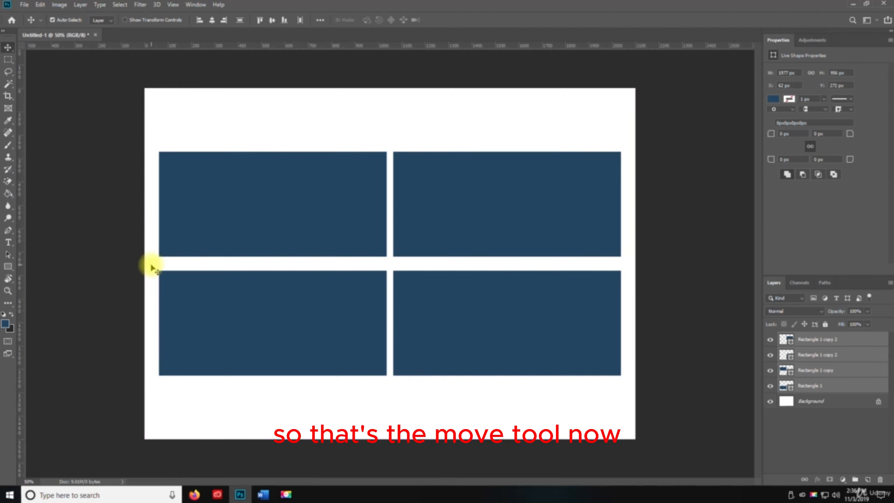
Step: Draw an artboard of about 2116 × 1500 px around the whole canvas with the Artboard tool
{"action": "left_click", "coordinate": [8, 49]}
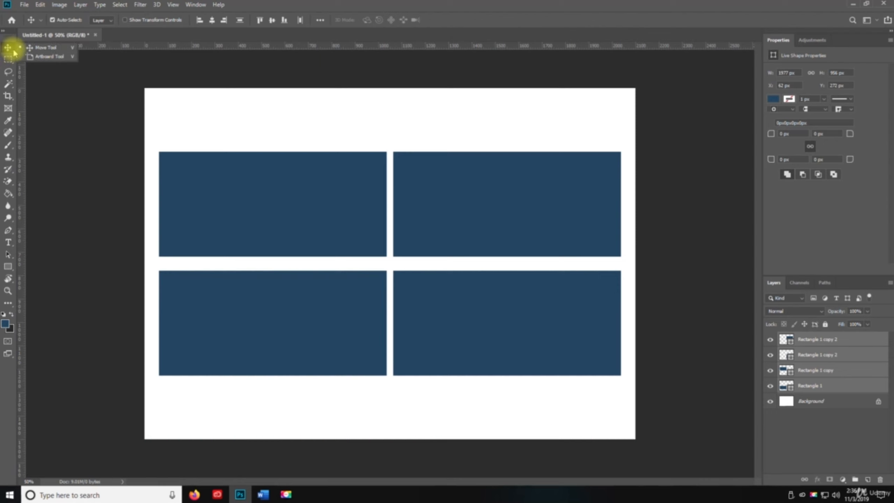
{"action": "left_click", "coordinate": [9, 47]}
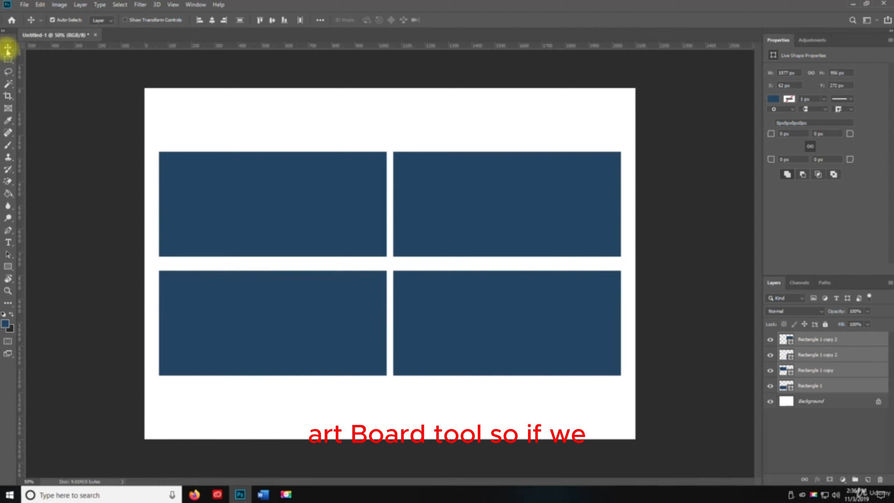
{"action": "right_click", "coordinate": [7, 52]}
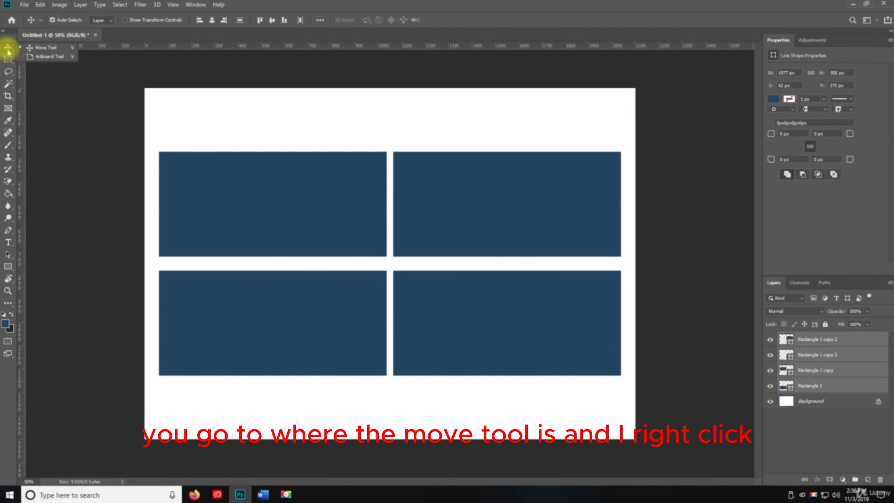
{"action": "left_click", "coordinate": [35, 56]}
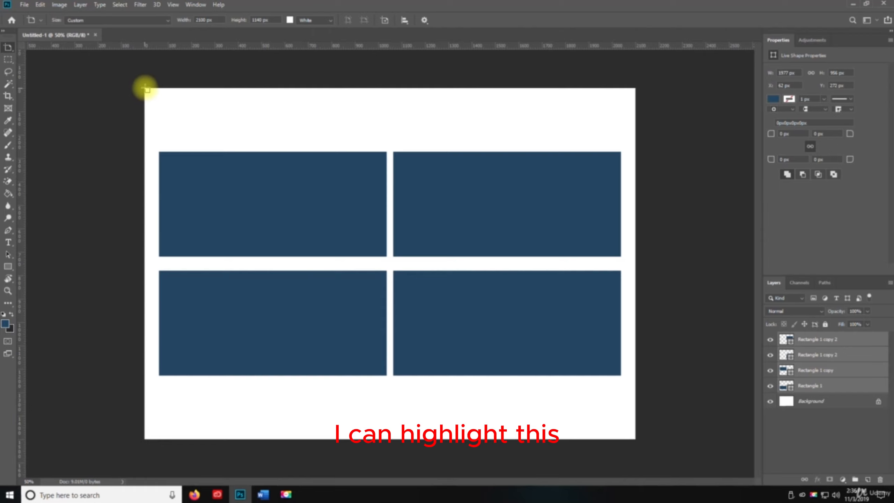
{"action": "mouse_move", "coordinate": [160, 101]}
{"action": "left_mouse_down"}
{"action": "mouse_move", "coordinate": [409, 269]}
{"action": "mouse_move", "coordinate": [600, 415]}
{"action": "mouse_move", "coordinate": [627, 367]}
{"action": "mouse_move", "coordinate": [637, 436]}
{"action": "left_mouse_up"}
{"action": "right_click", "coordinate": [637, 436]}
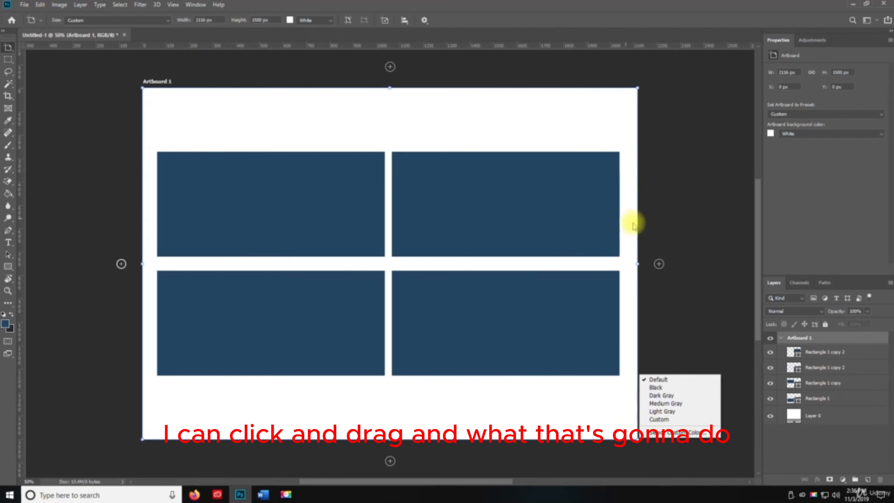
{"action": "left_click", "coordinate": [658, 282]}
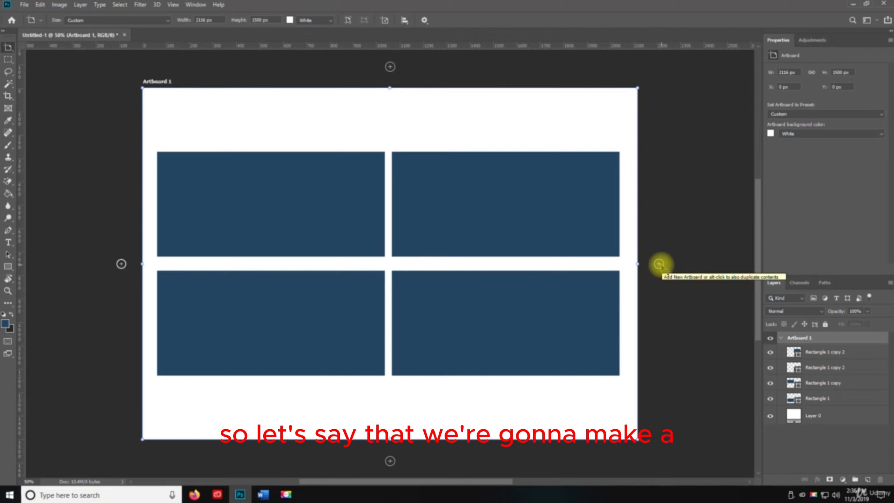
Step: Add three blank artboards in a row to the right of Artboard 1
{"action": "left_click", "coordinate": [661, 265]}
{"action": "left_click", "coordinate": [662, 264]}
{"action": "left_click", "coordinate": [663, 264]}
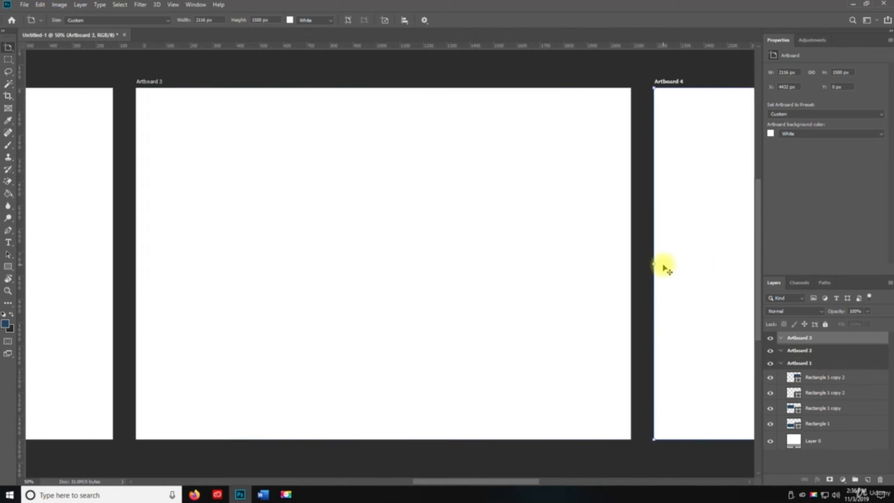
Step: Switch to the Move tool and look over the row of artboards, from Artboard 1 to Artboard 4
{"action": "right_click", "coordinate": [9, 49]}
{"action": "left_click", "coordinate": [31, 49]}
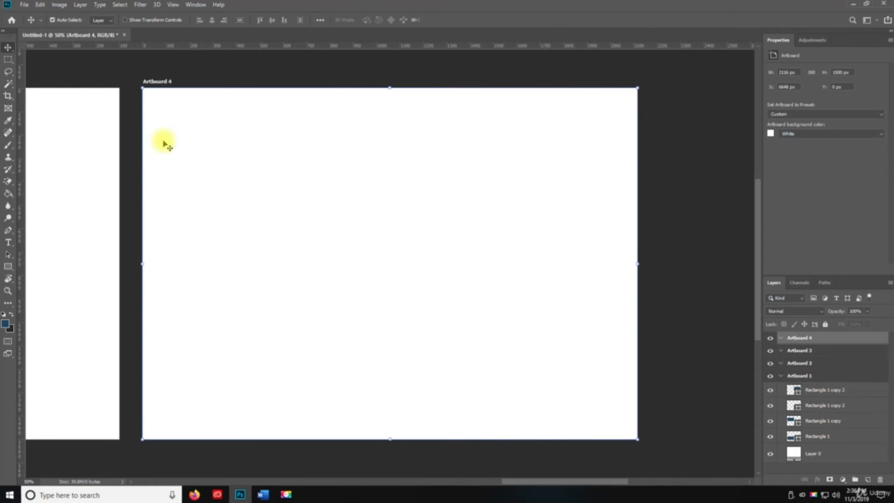
{"action": "key", "text": "z"}
{"action": "left_click", "coordinate": [256, 200], "text": "alt"}
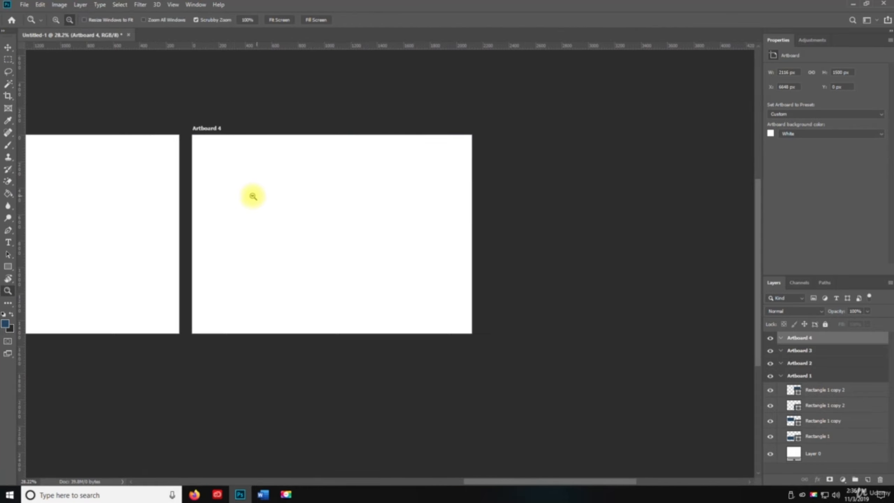
{"action": "left_click_drag", "start_coordinate": [105, 208], "coordinate": [577, 183]}
{"action": "left_click_drag", "start_coordinate": [240, 186], "coordinate": [385, 156]}
{"action": "key", "text": "v"}
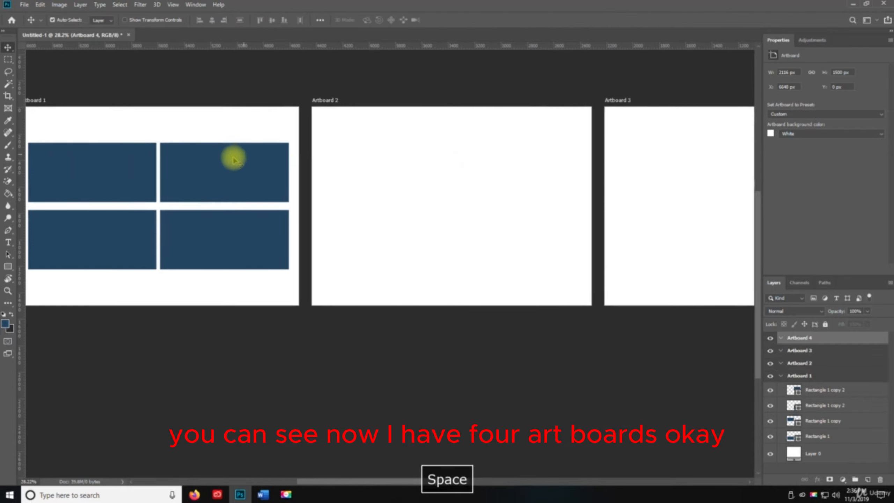
{"action": "left_click_drag", "start_coordinate": [531, 171], "coordinate": [662, 151]}
{"action": "left_click_drag", "start_coordinate": [360, 119], "coordinate": [95, 151]}
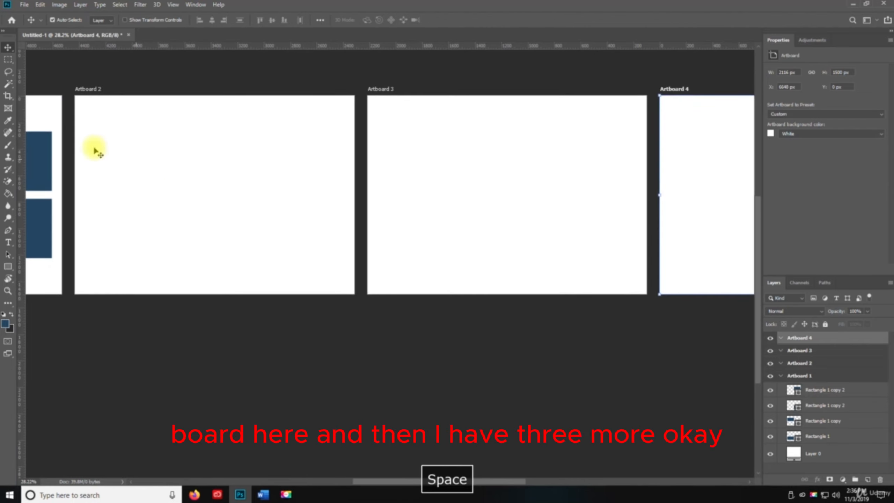
{"action": "left_click_drag", "start_coordinate": [505, 172], "coordinate": [552, 138]}
{"action": "left_click_drag", "start_coordinate": [86, 144], "coordinate": [398, 171]}
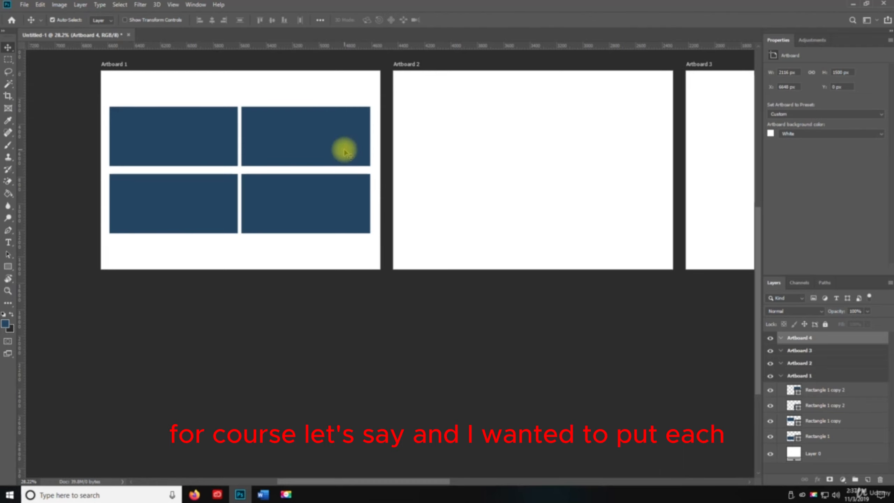
Step: Try moving the upper-right rectangle on Artboard 1, and undo that move together with the creation of Artboards 3 and 4
{"action": "left_click_drag", "start_coordinate": [337, 153], "coordinate": [269, 149]}
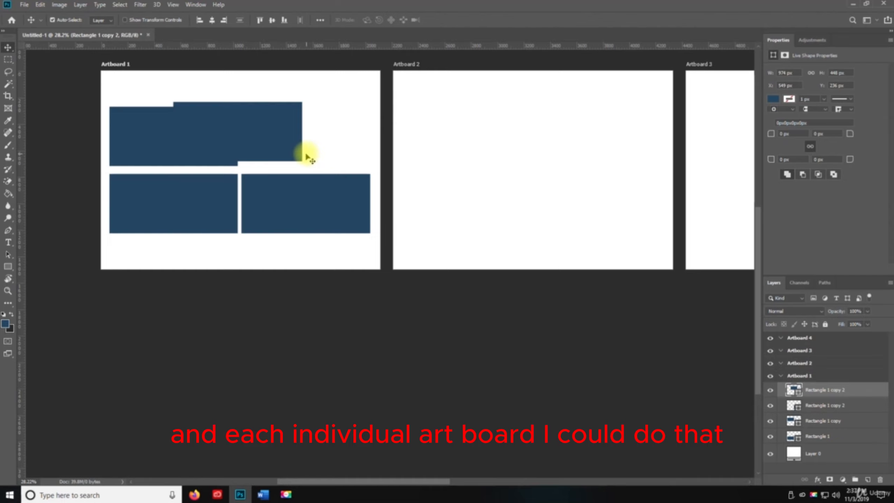
{"action": "key", "text": "ctrl+z"}
{"action": "key", "text": "ctrl+z"}
{"action": "key", "text": "ctrl+z"}
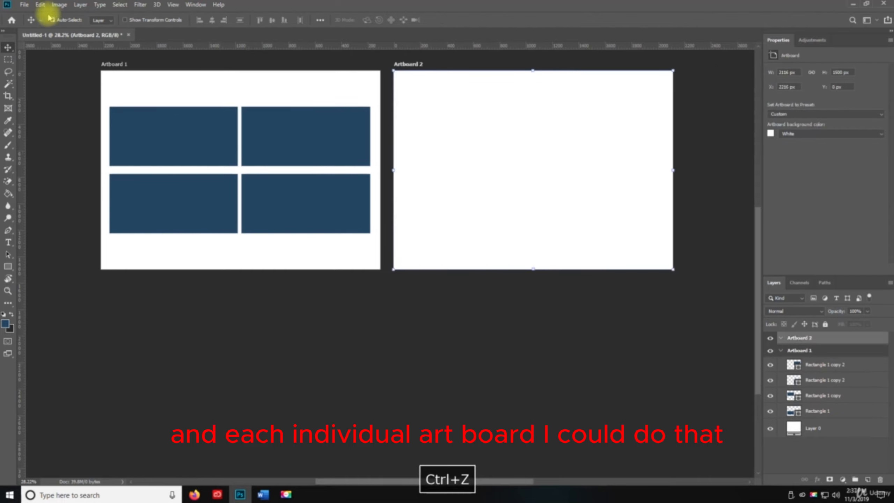
Step: Select the four rectangle layers in Artboard 1 and duplicate them onto Artboard 2 in the same arrangement
{"action": "left_click", "coordinate": [784, 338]}
{"action": "left_click", "coordinate": [816, 364]}
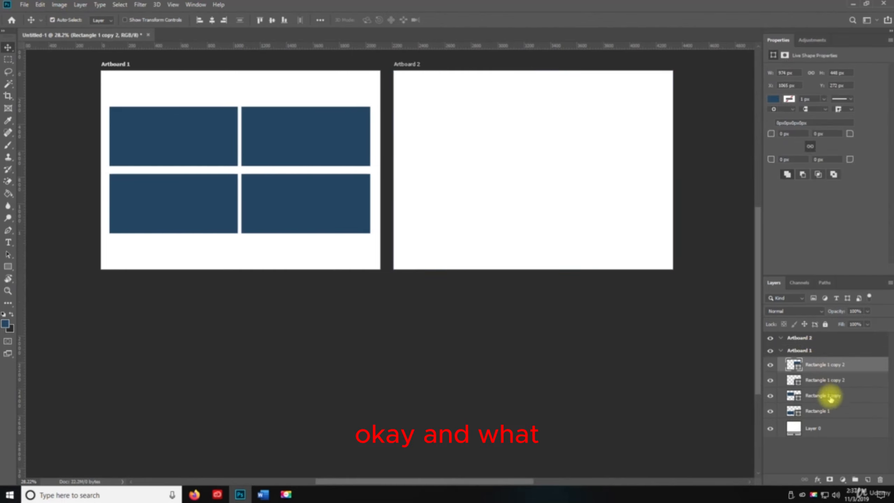
{"action": "left_click", "coordinate": [818, 411], "text": "shift"}
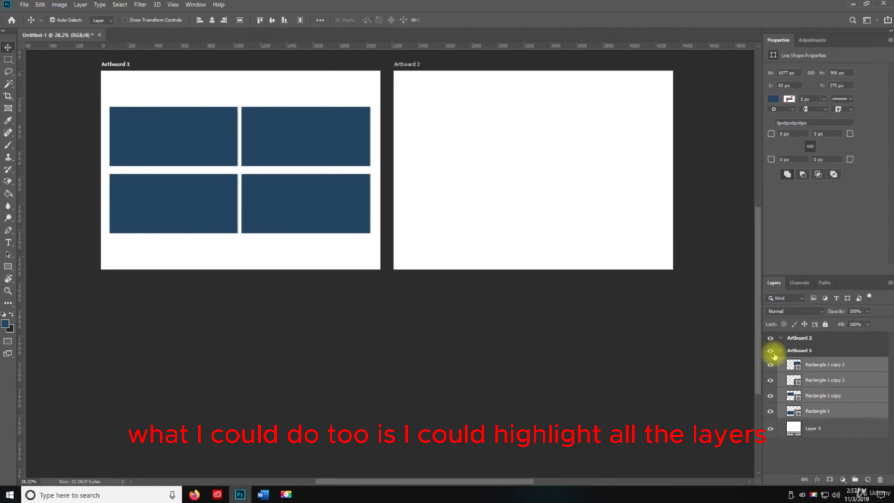
{"action": "left_click_drag", "start_coordinate": [307, 145], "coordinate": [599, 143]}
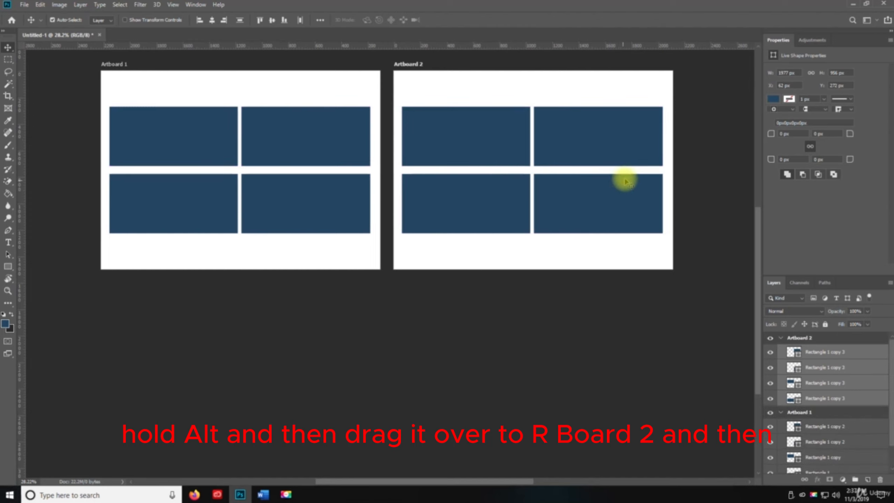
Step: Shift Artboard 2 slightly away from Artboard 1, to about X 2248 px, with the Artboard tool active
{"action": "key", "text": "space"}
{"action": "left_click_drag", "start_coordinate": [624, 179], "coordinate": [499, 235]}
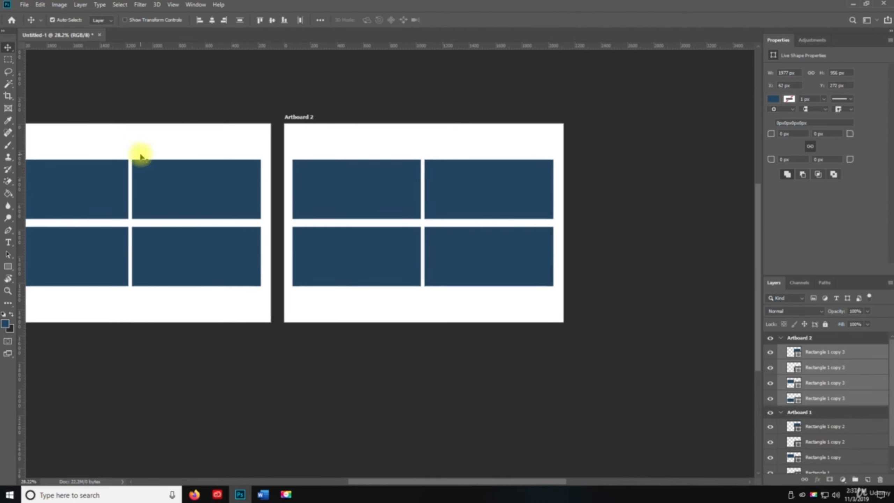
{"action": "right_click", "coordinate": [8, 46]}
{"action": "left_click", "coordinate": [47, 62]}
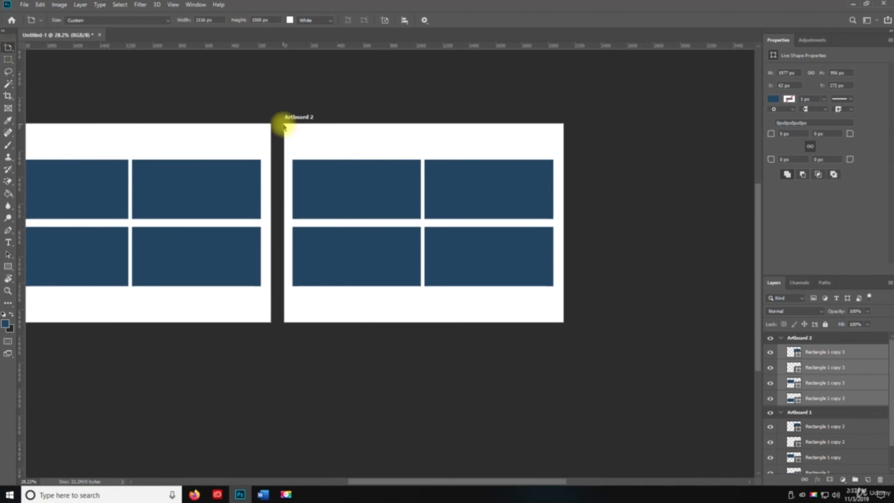
{"action": "mouse_move", "coordinate": [288, 130]}
{"action": "left_mouse_down"}
{"action": "mouse_move", "coordinate": [286, 121]}
{"action": "mouse_move", "coordinate": [315, 179]}
{"action": "mouse_move", "coordinate": [289, 130]}
{"action": "left_mouse_up"}
{"action": "left_click", "coordinate": [592, 227]}
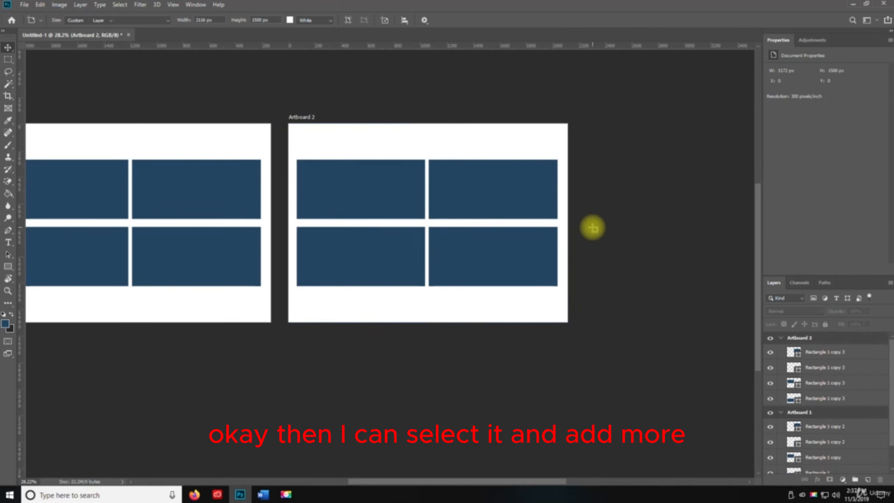
Step: Select Artboard 2 and add a new blank artboard to its right with the Artboard tool
{"action": "left_click", "coordinate": [321, 140]}
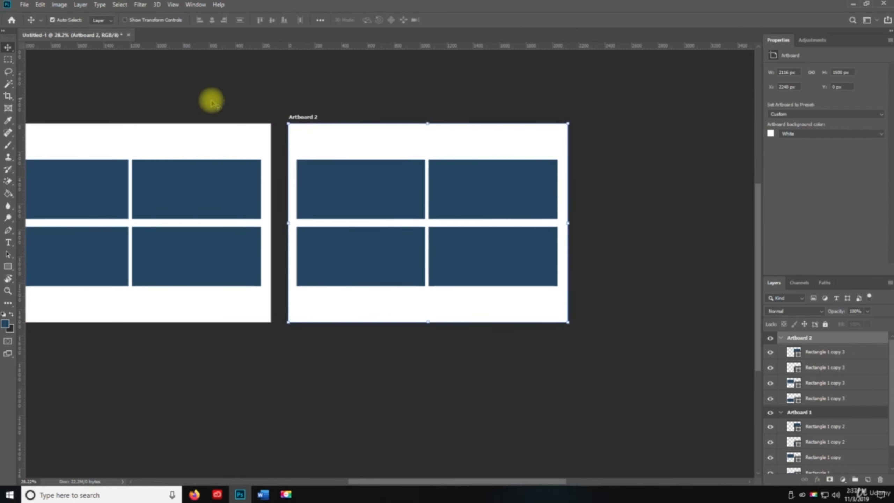
{"action": "right_click", "coordinate": [8, 48]}
{"action": "left_click", "coordinate": [39, 57]}
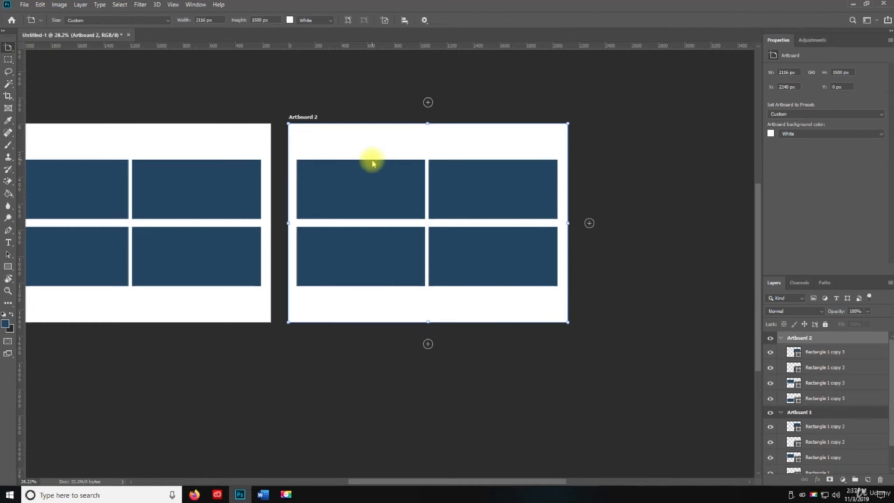
{"action": "left_click", "coordinate": [589, 224]}
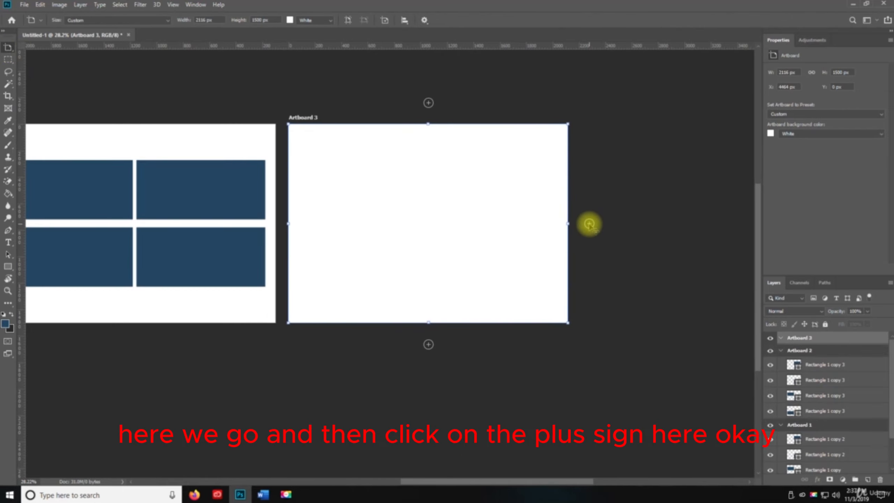
Step: Add a fourth blank artboard to the right of Artboard 3 with the Artboard tool
{"action": "left_click", "coordinate": [589, 223]}
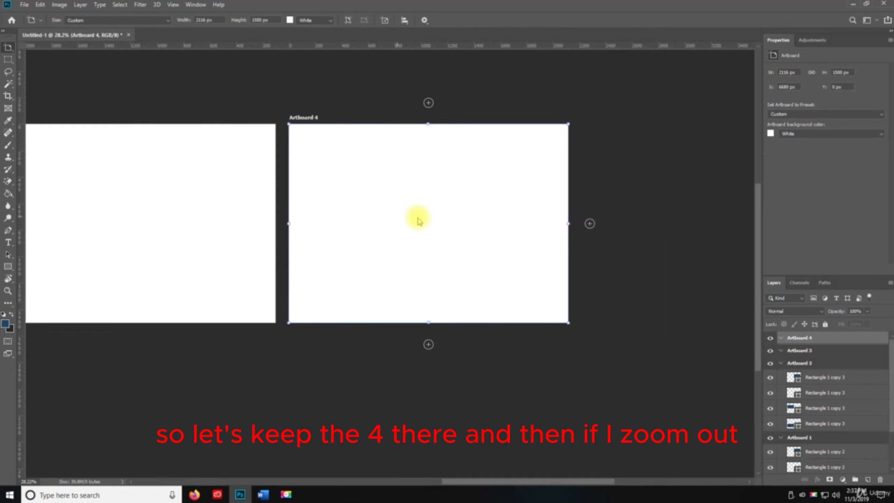
{"action": "key", "text": "z"}
{"action": "left_click", "coordinate": [382, 228], "text": "alt"}
{"action": "left_click", "coordinate": [259, 222], "text": "alt"}
{"action": "key", "text": "space"}
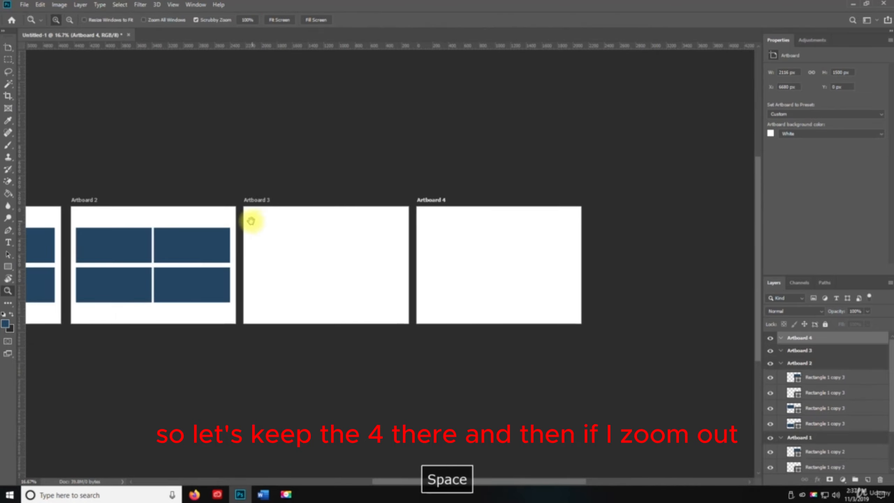
{"action": "left_click_drag", "start_coordinate": [249, 224], "coordinate": [363, 157]}
Step: Select the four rectangle layers in Artboard 2 and duplicate them onto Artboard 3 and Artboard 4 in the same arrangement
{"action": "key", "text": "v"}
{"action": "left_click", "coordinate": [820, 378]}
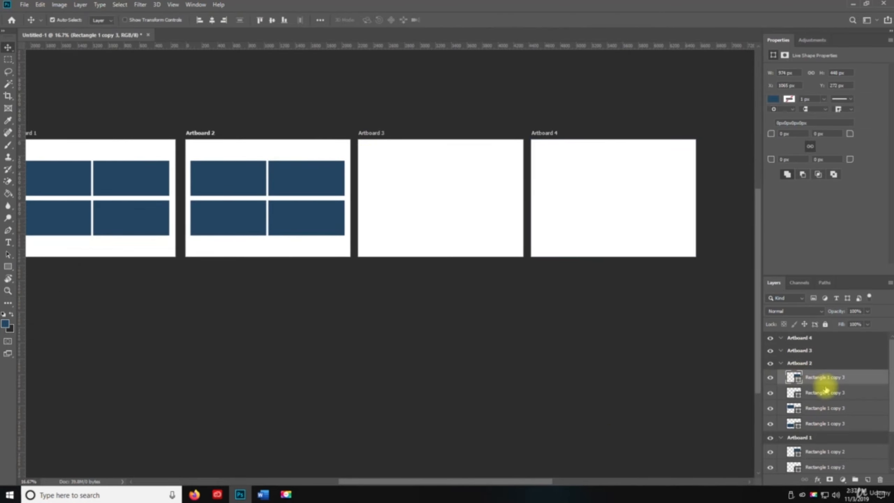
{"action": "left_click", "coordinate": [826, 421], "text": "shift"}
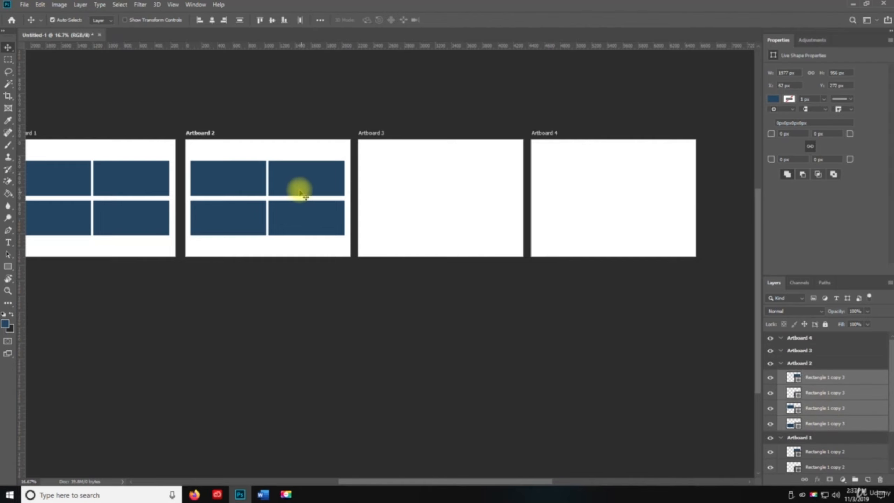
{"action": "left_click_drag", "start_coordinate": [296, 181], "coordinate": [636, 180]}
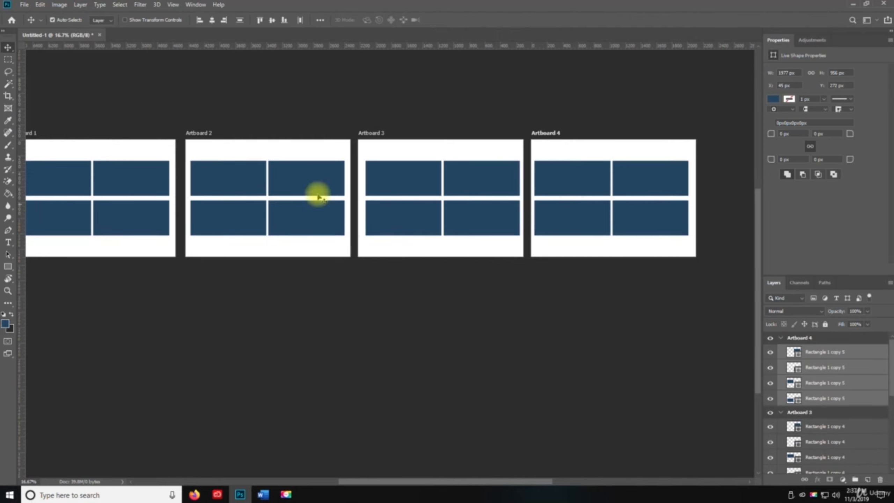
{"action": "key", "text": "space"}
{"action": "left_click_drag", "start_coordinate": [113, 184], "coordinate": [150, 142]}
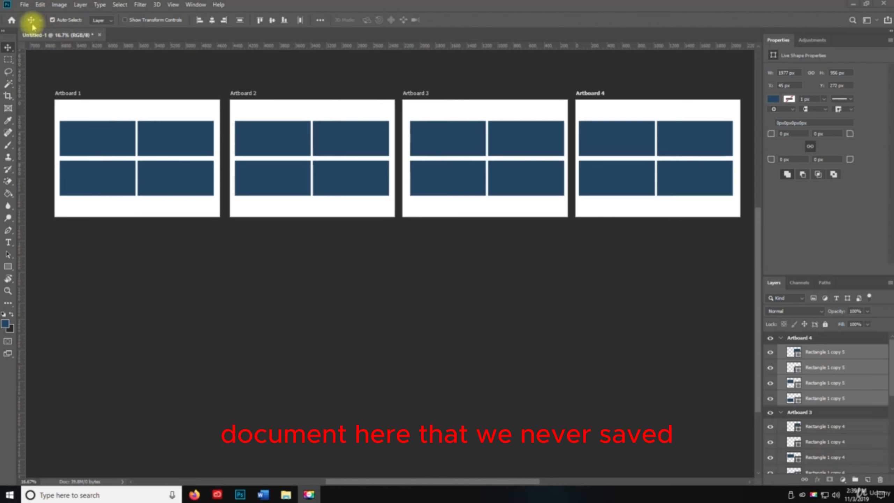
Step: Save the document to the Desktop as Untitled-1 in Photoshop format with Maximize Compatibility on
{"action": "key", "text": "space"}
{"action": "left_click", "coordinate": [24, 5]}
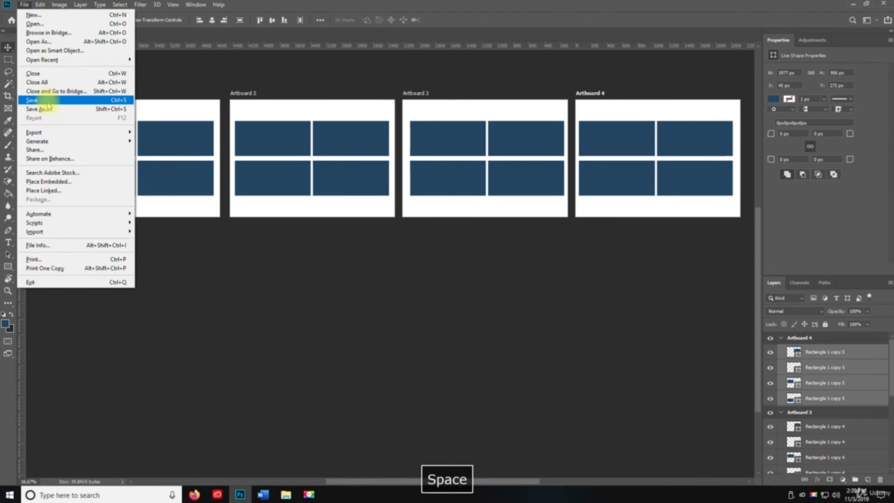
{"action": "left_click", "coordinate": [37, 109]}
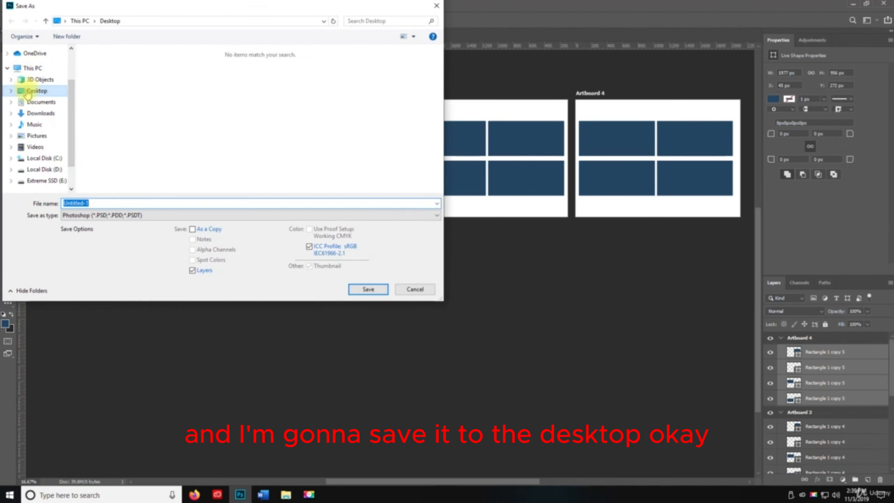
{"action": "left_click", "coordinate": [367, 289]}
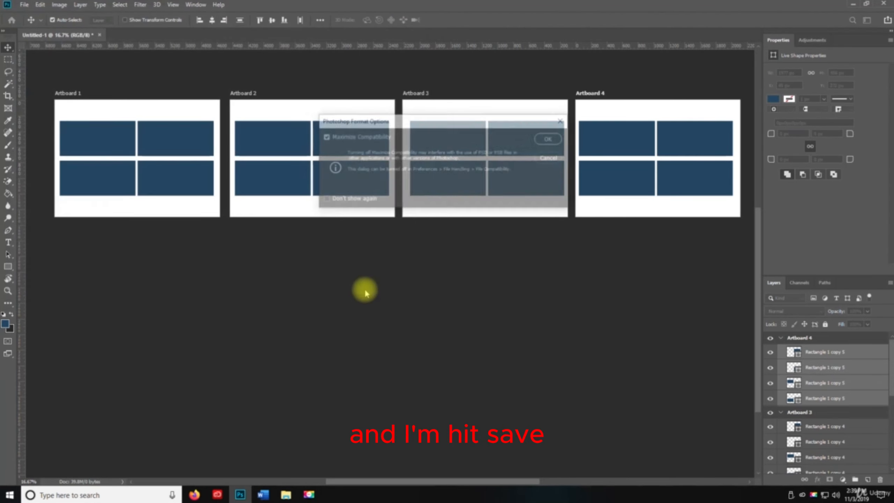
{"action": "left_click", "coordinate": [552, 136]}
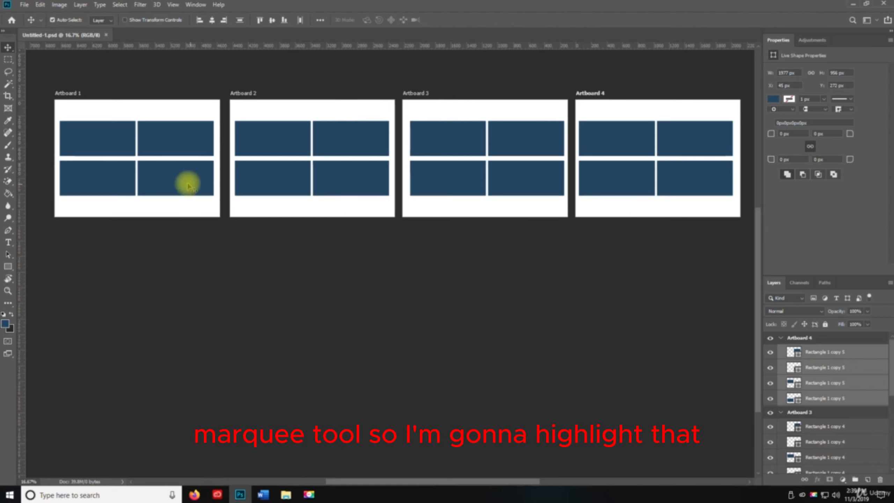
Step: Activate the Rectangular Marquee tool
{"action": "left_click", "coordinate": [9, 60]}
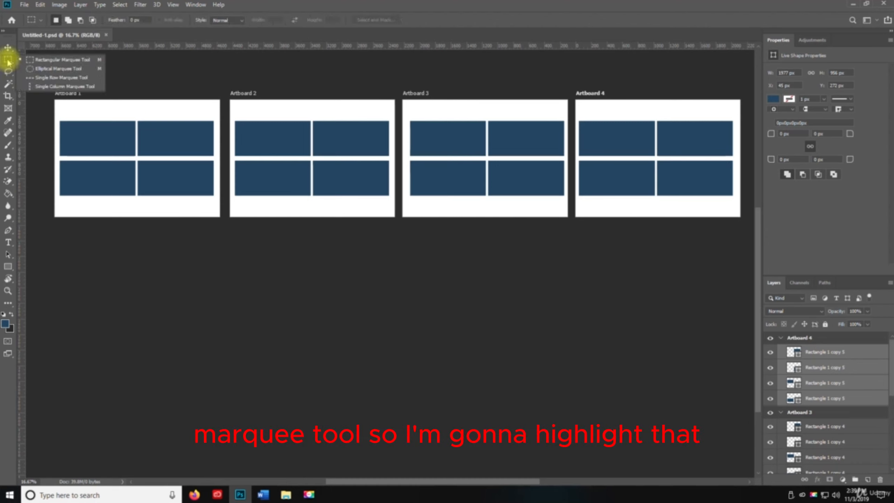
{"action": "left_click", "coordinate": [76, 60]}
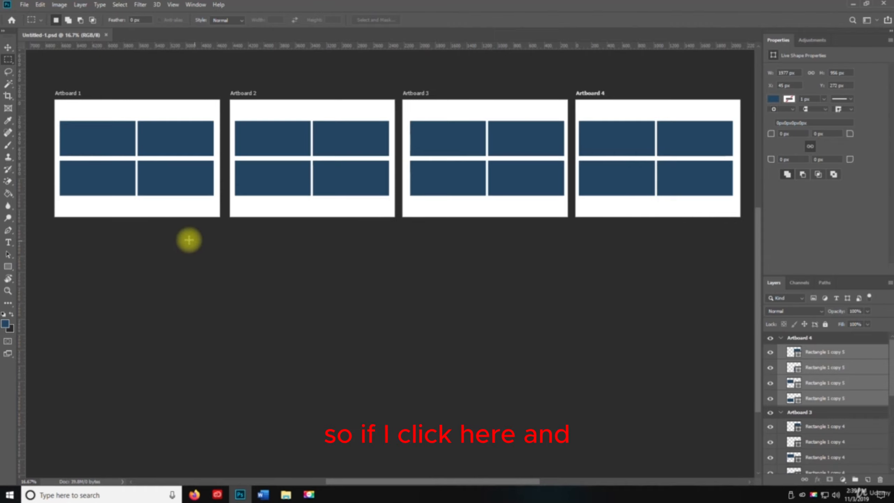
Step: Collapse the layer groups of Artboards 4, 3 and 2, and delete the four rectangle layers in Artboard 1, keeping Layer 0
{"action": "left_click_drag", "start_coordinate": [183, 199], "coordinate": [285, 281]}
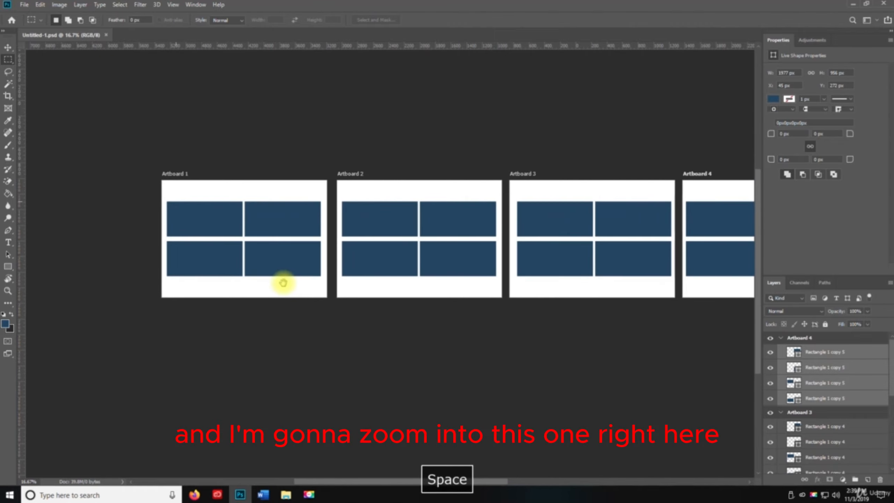
{"action": "key", "text": "ctrl+space"}
{"action": "left_click", "coordinate": [227, 239]}
{"action": "left_click", "coordinate": [228, 239]}
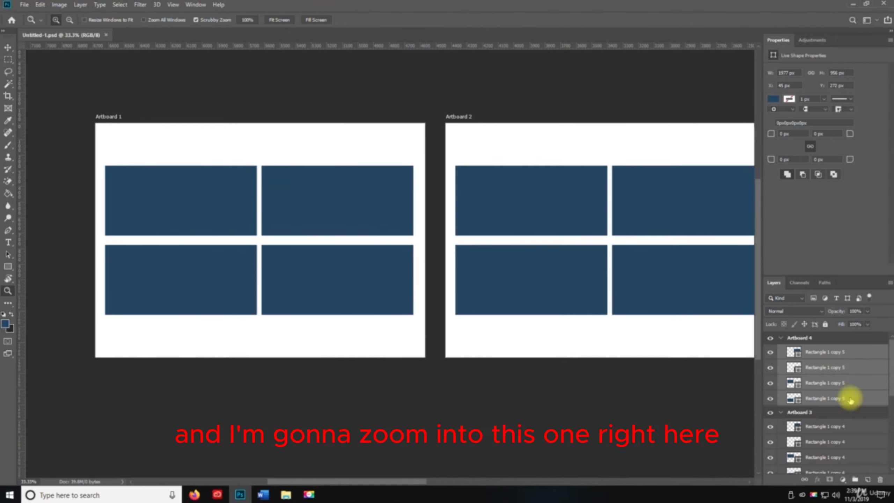
{"action": "left_click", "coordinate": [781, 339]}
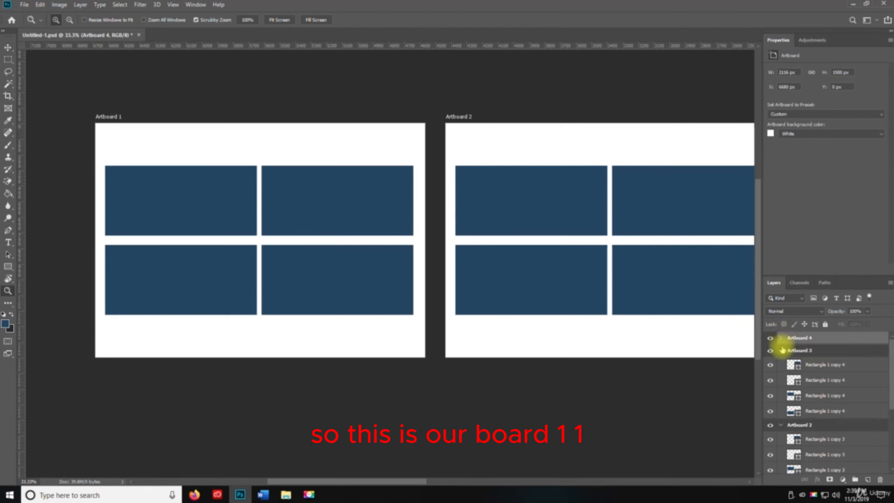
{"action": "left_click", "coordinate": [781, 350]}
{"action": "left_click", "coordinate": [780, 362]}
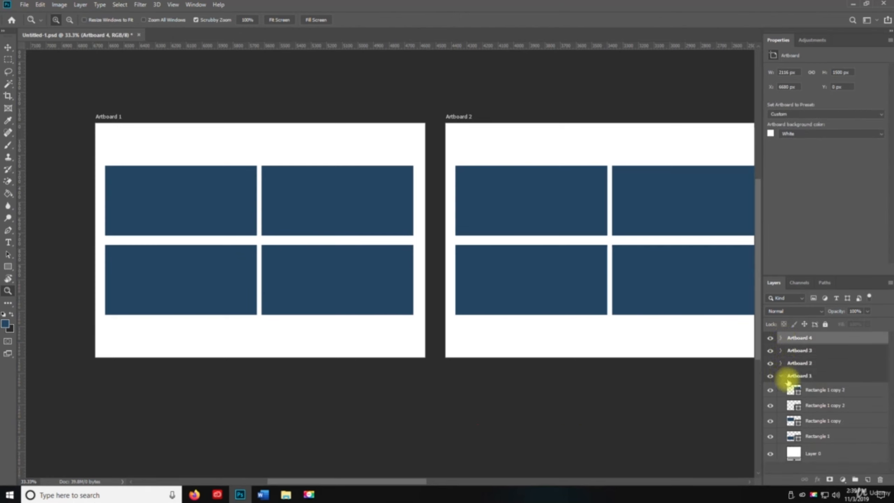
{"action": "left_click", "coordinate": [819, 391]}
{"action": "left_click", "coordinate": [827, 436], "text": "shift"}
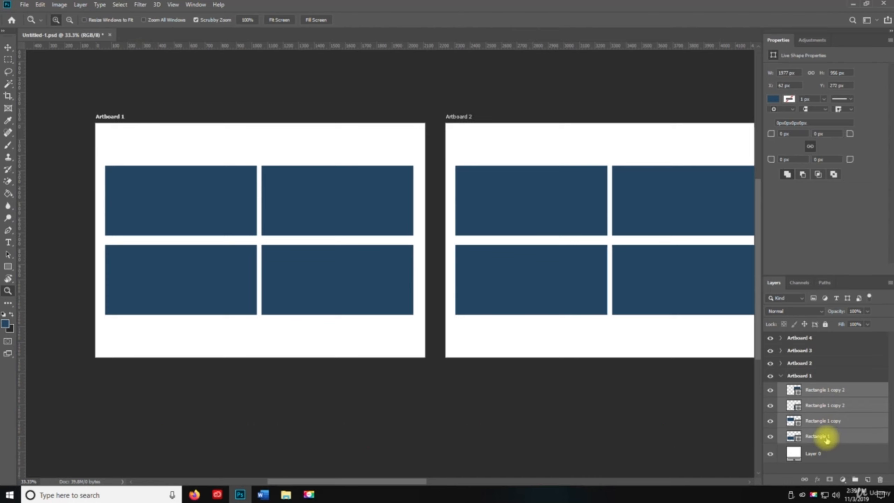
{"action": "key", "text": "Delete"}
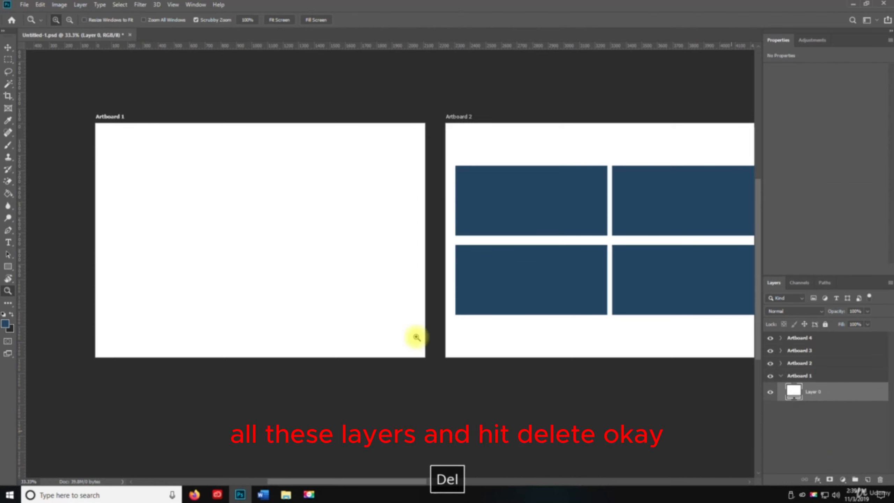
Step: Draw a rectangular marquee selection about 911 × 455 px near the upper-left corner of the empty Artboard 1
{"action": "left_click", "coordinate": [259, 220]}
{"action": "key", "text": "space"}
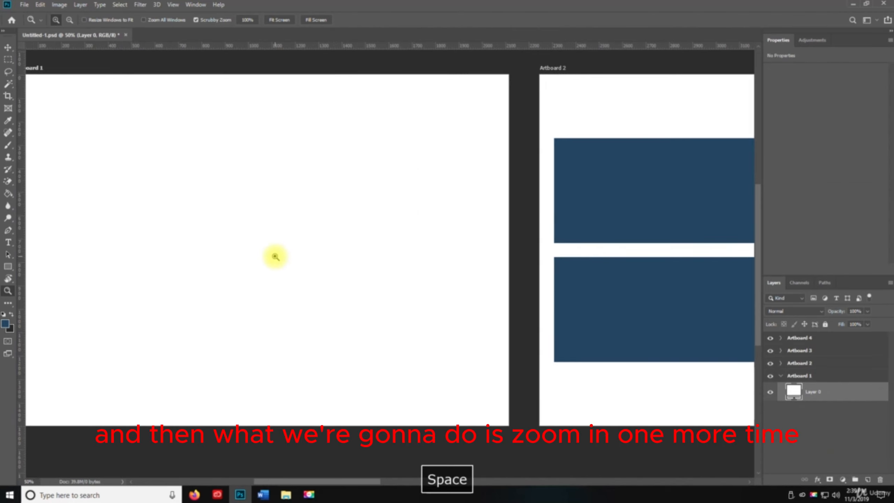
{"action": "left_click", "coordinate": [275, 254]}
{"action": "left_click", "coordinate": [282, 254], "text": "alt"}
{"action": "key", "text": "space"}
{"action": "left_click_drag", "start_coordinate": [228, 254], "coordinate": [452, 267]}
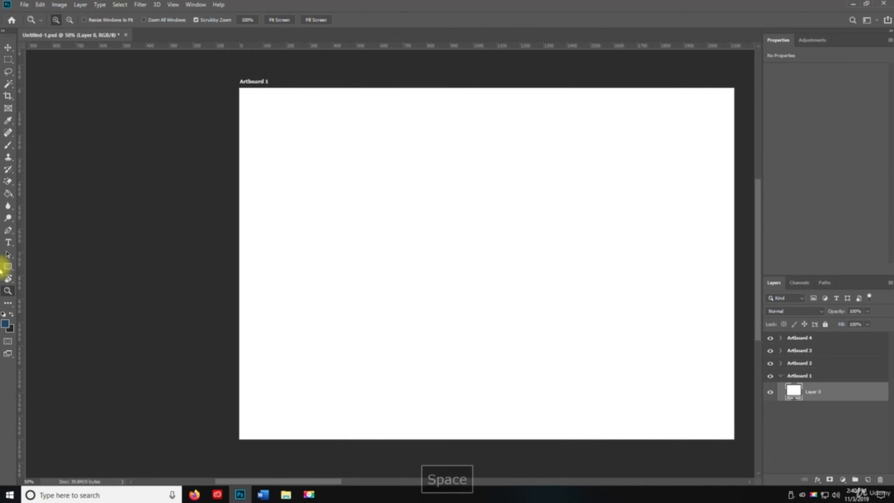
{"action": "left_click", "coordinate": [8, 61]}
{"action": "left_click", "coordinate": [8, 60]}
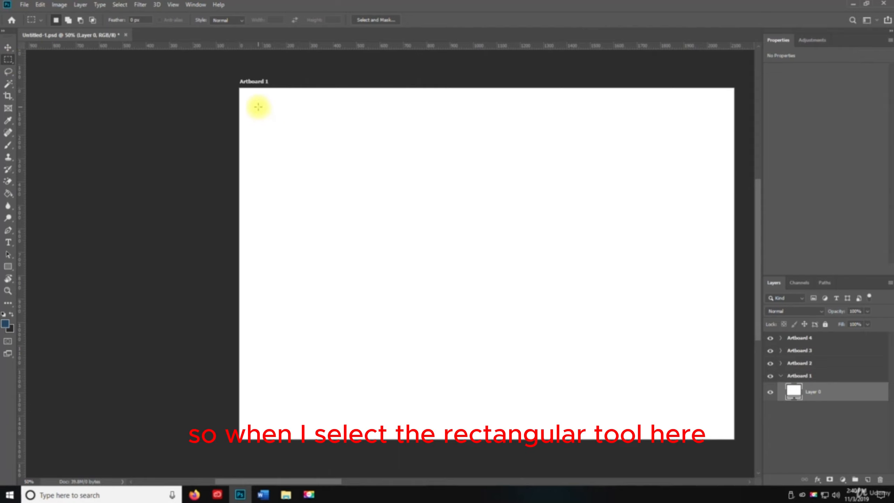
{"action": "left_click_drag", "start_coordinate": [260, 106], "coordinate": [473, 213]}
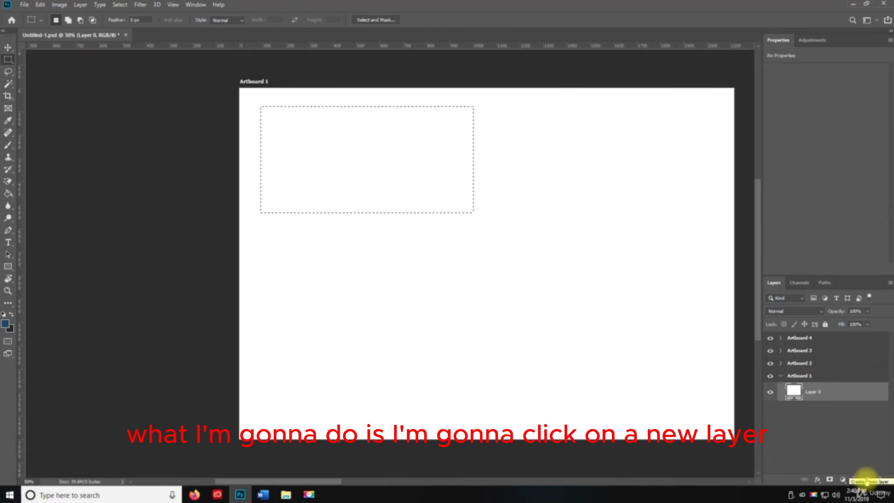
Step: Create a new layer, fill the marquee selection with the blue foreground colour using the Paint Bucket, and deselect
{"action": "left_click", "coordinate": [868, 480]}
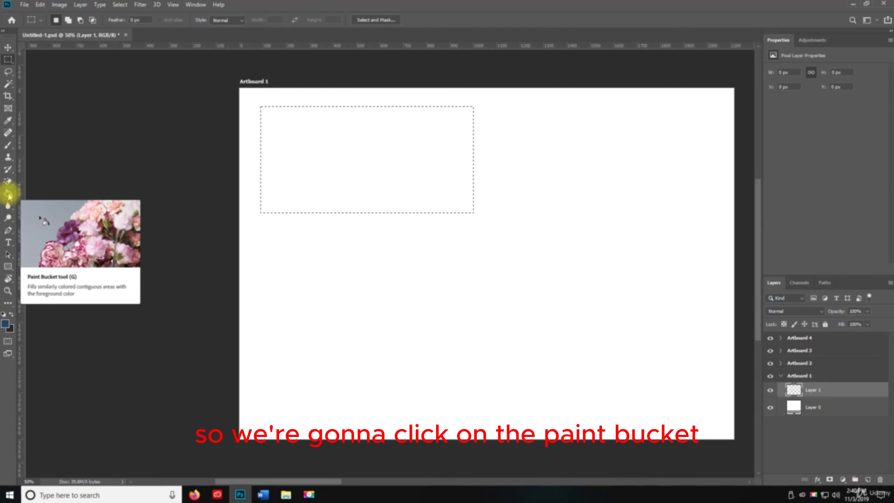
{"action": "left_click", "coordinate": [8, 195]}
{"action": "left_click", "coordinate": [308, 141]}
{"action": "key", "text": "v"}
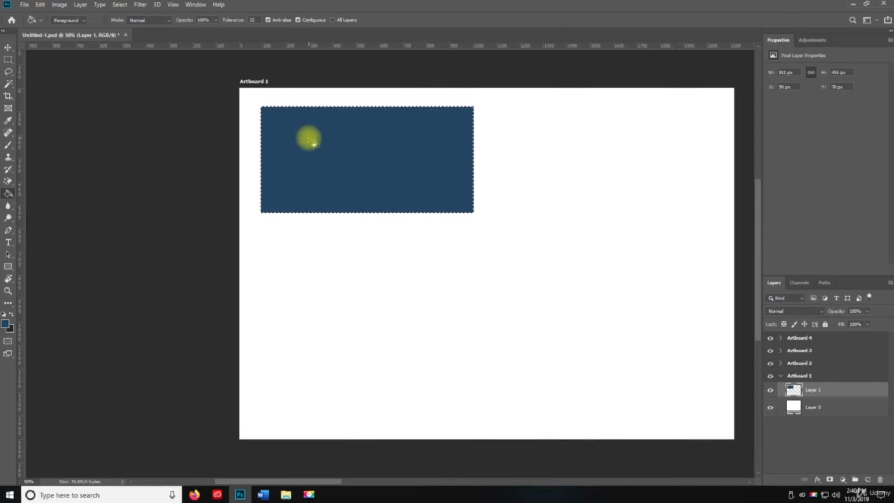
{"action": "key", "text": "ctrl+d"}
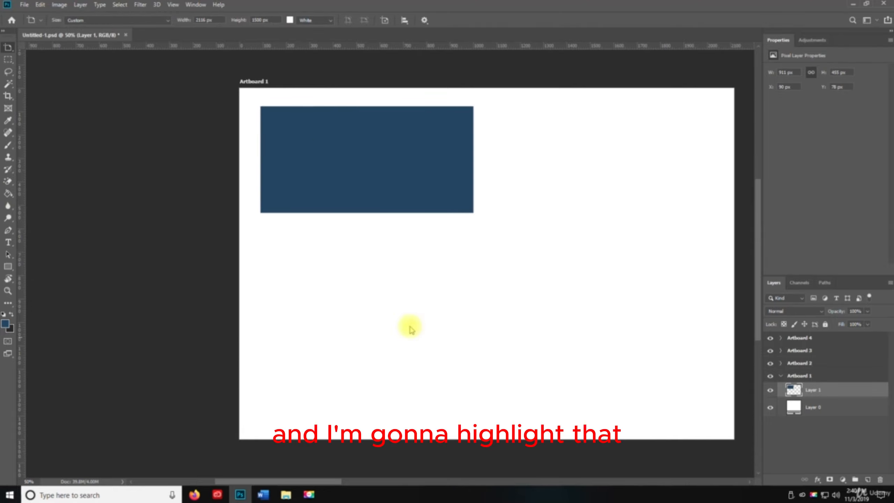
Step: Switch from the Artboard tool to the Move tool and duplicate the blue rectangle straight down to about Y 636 px
{"action": "key", "text": "alt+v"}
{"action": "left_click", "coordinate": [364, 168]}
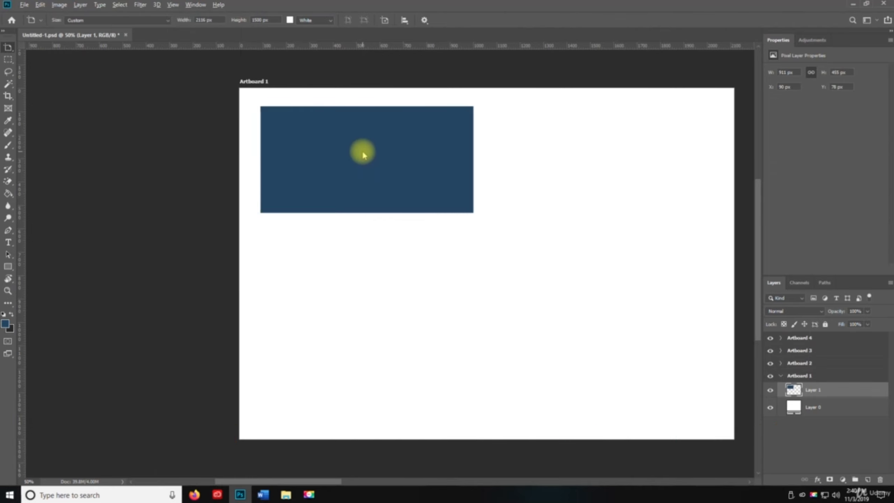
{"action": "key", "text": "alt+v"}
{"action": "left_click", "coordinate": [8, 52]}
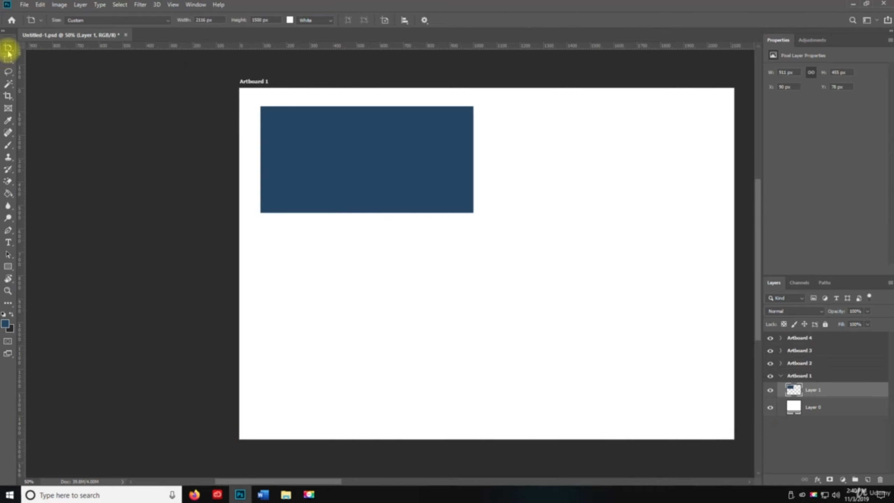
{"action": "right_click", "coordinate": [10, 52]}
{"action": "left_click", "coordinate": [34, 52]}
{"action": "right_click", "coordinate": [9, 49]}
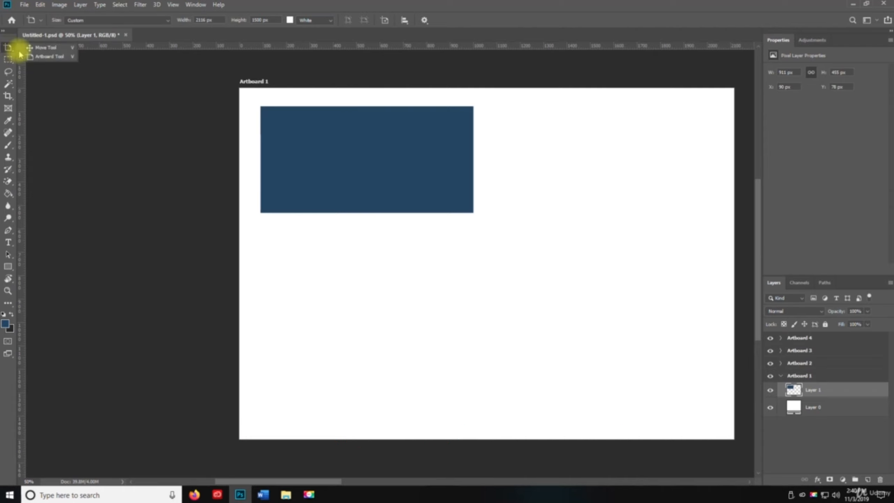
{"action": "left_click", "coordinate": [44, 51]}
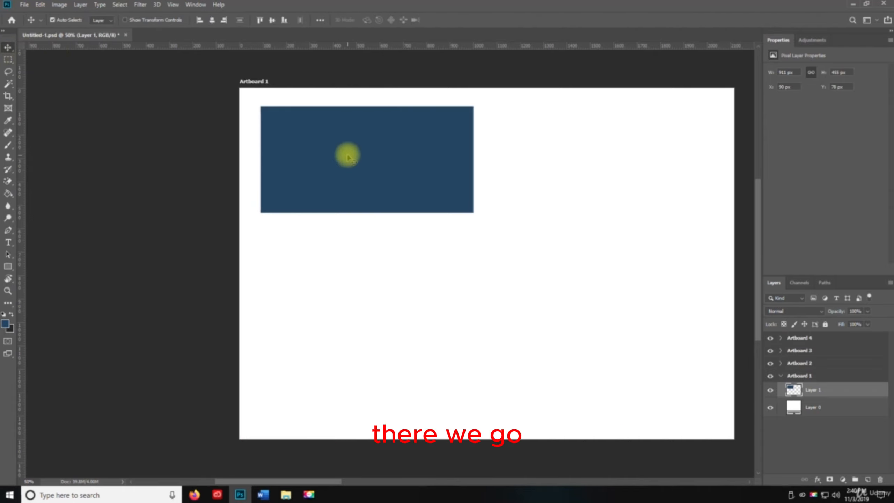
{"action": "left_click_drag", "start_coordinate": [346, 154], "coordinate": [353, 286]}
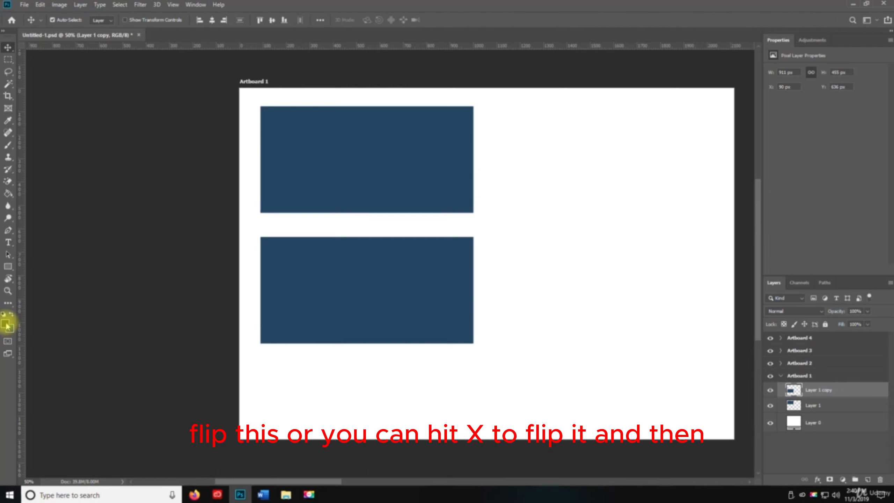
Step: Swap the foreground and background colours and fill the lower rectangle with dark grey using the Paint Bucket
{"action": "key", "text": "g"}
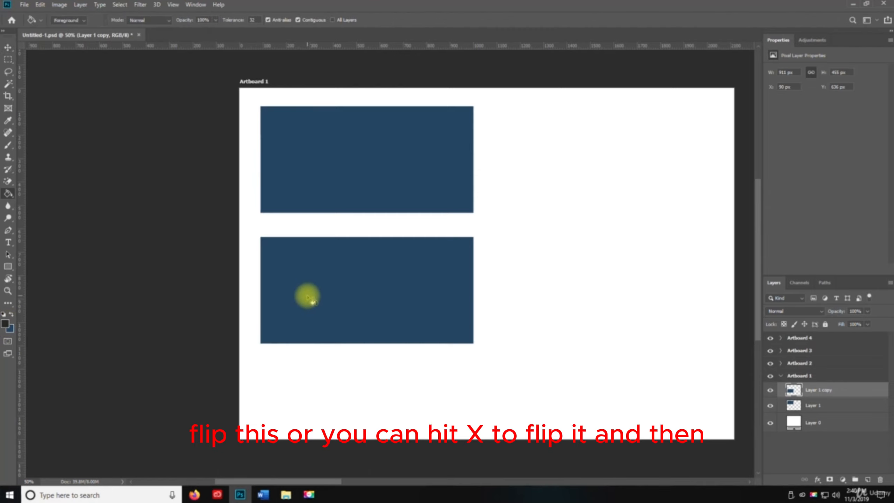
{"action": "left_click", "coordinate": [339, 285]}
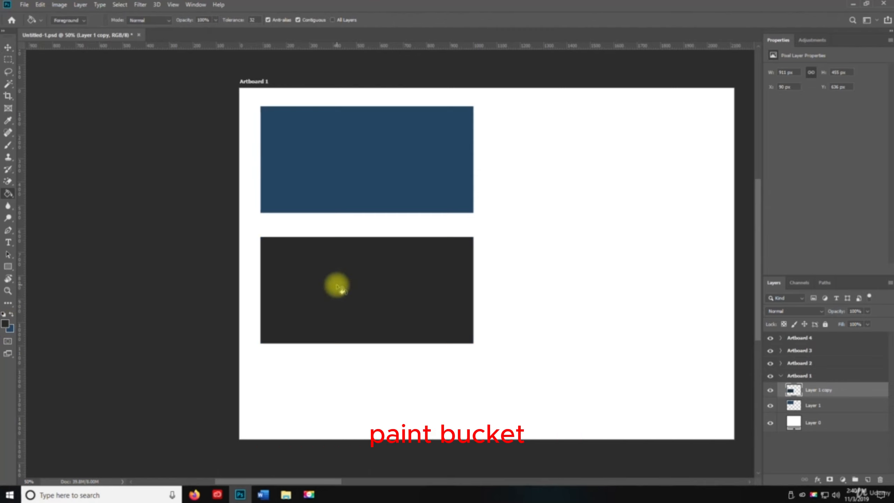
{"action": "key", "text": "v"}
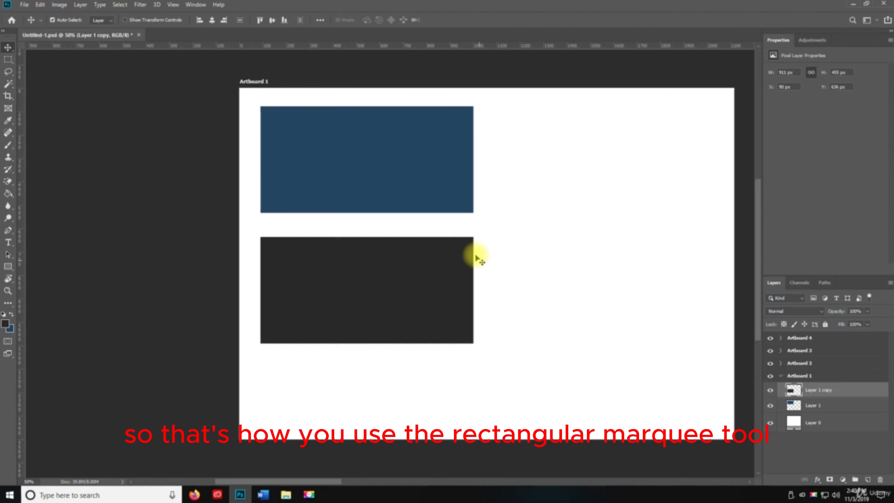
Step: Create a new layer and draw an elliptical marquee selection about 2.28 × 0.85 in inside the blue rectangle
{"action": "right_click", "coordinate": [9, 60]}
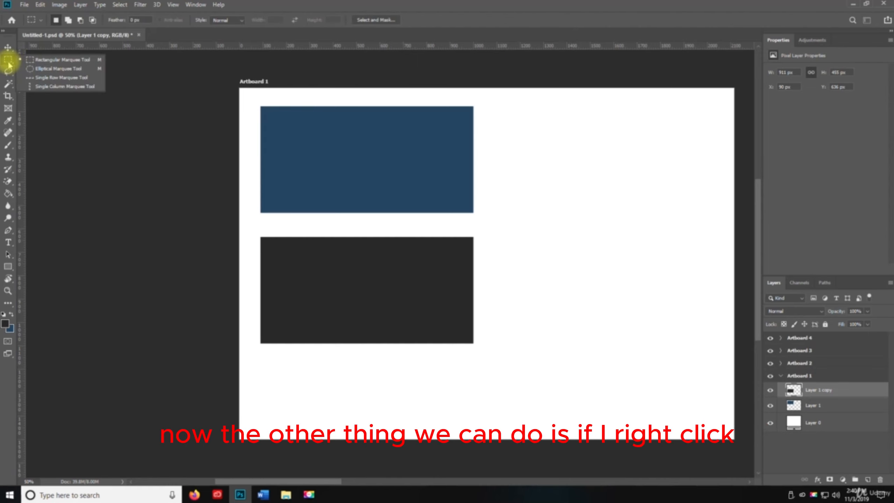
{"action": "left_click", "coordinate": [51, 69]}
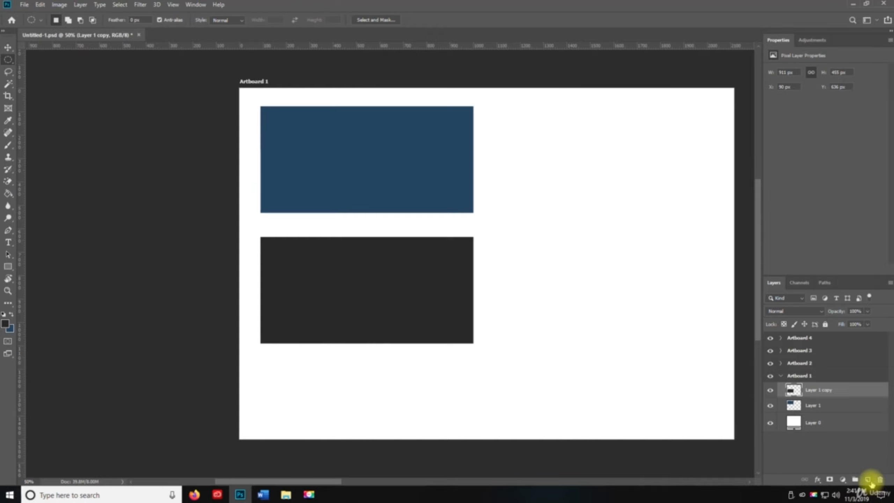
{"action": "left_click", "coordinate": [868, 480]}
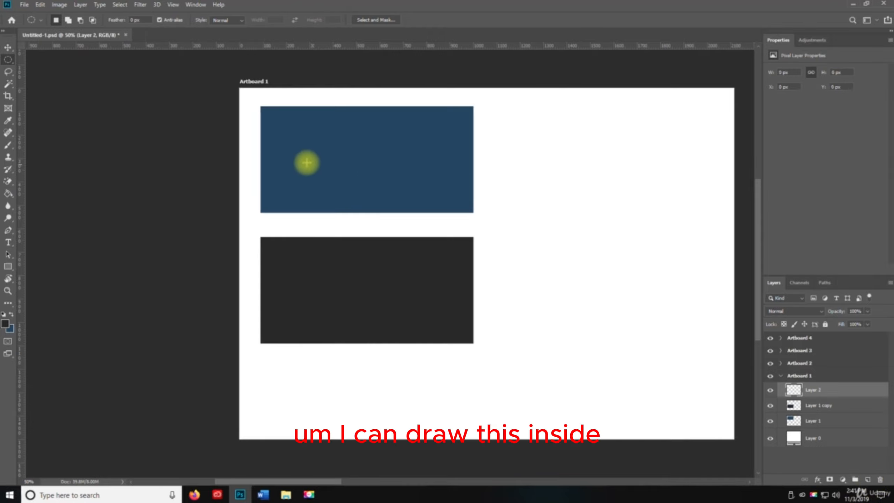
{"action": "left_click_drag", "start_coordinate": [294, 129], "coordinate": [453, 190]}
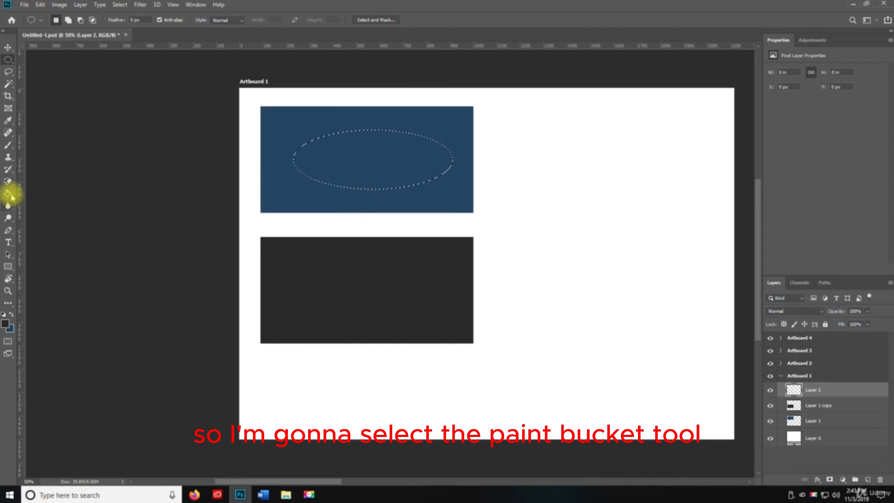
Step: Fill the elliptical selection with the dark grey foreground colour using the Paint Bucket and deselect
{"action": "left_click", "coordinate": [9, 194]}
{"action": "left_click", "coordinate": [367, 148]}
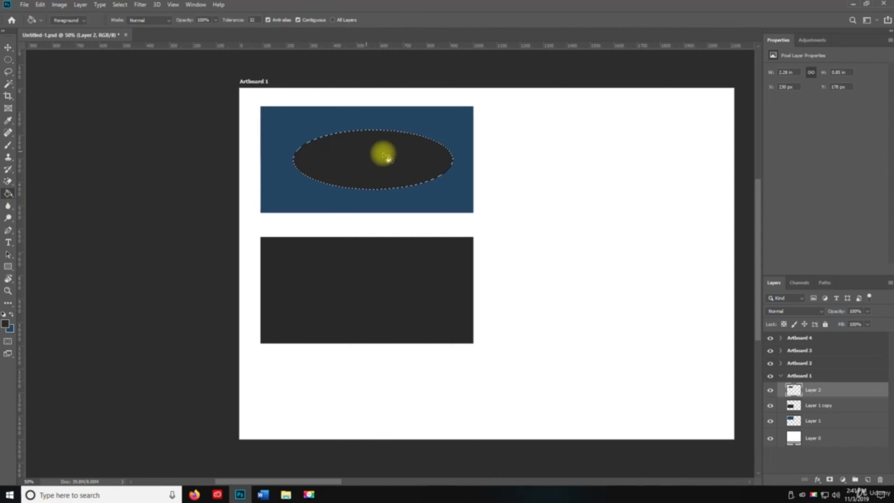
{"action": "key", "text": "ctrl+d"}
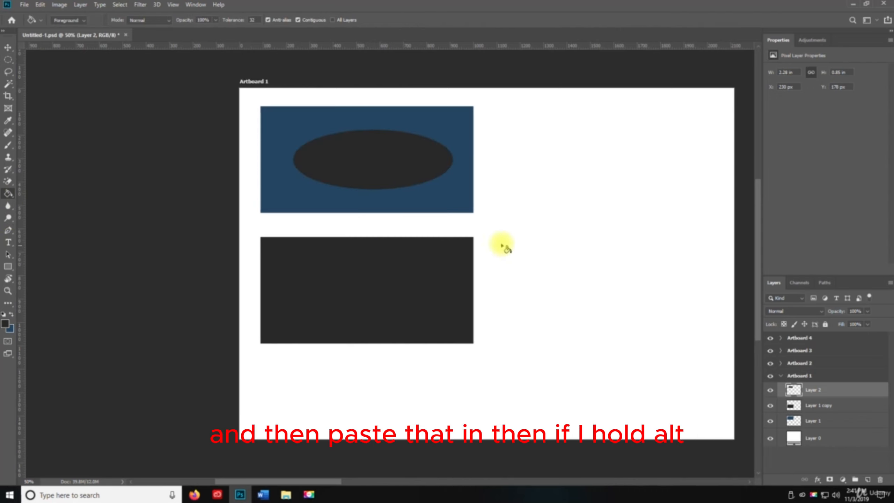
Step: Duplicate the dark ellipse onto the lower rectangle at about X 204, Y 720 px and fill the copy with the swapped blue foreground colour
{"action": "key", "text": "v"}
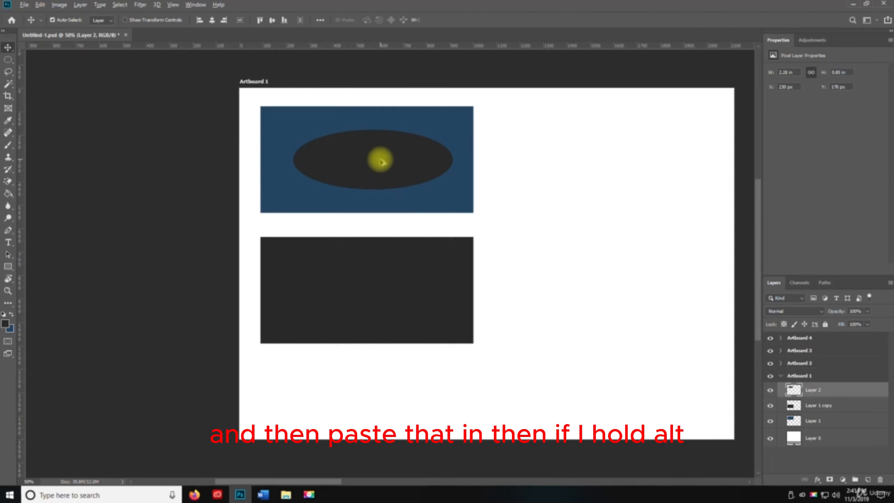
{"action": "left_click_drag", "start_coordinate": [382, 162], "coordinate": [371, 287]}
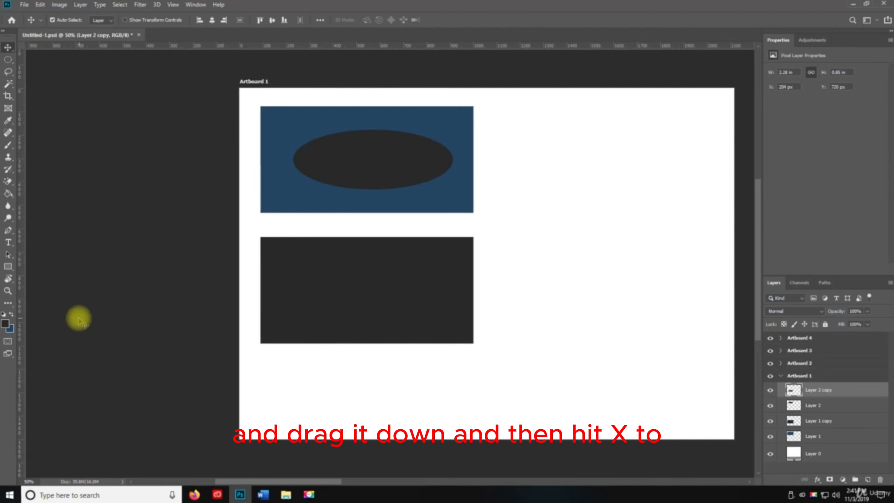
{"action": "left_click", "coordinate": [11, 314]}
{"action": "key", "text": "g"}
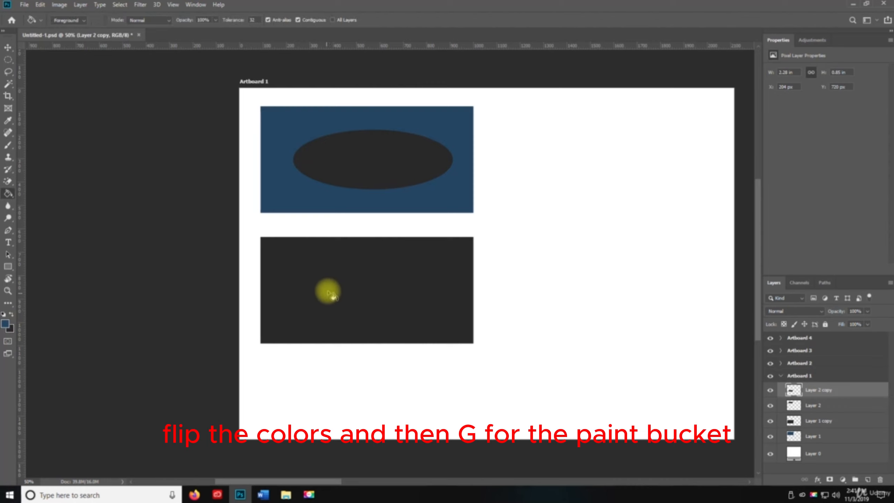
{"action": "left_click", "coordinate": [370, 287]}
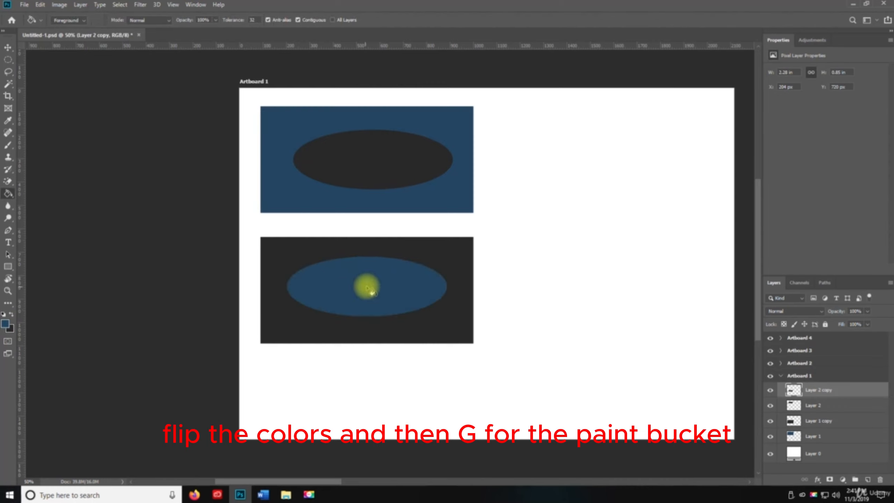
{"action": "key", "text": "v"}
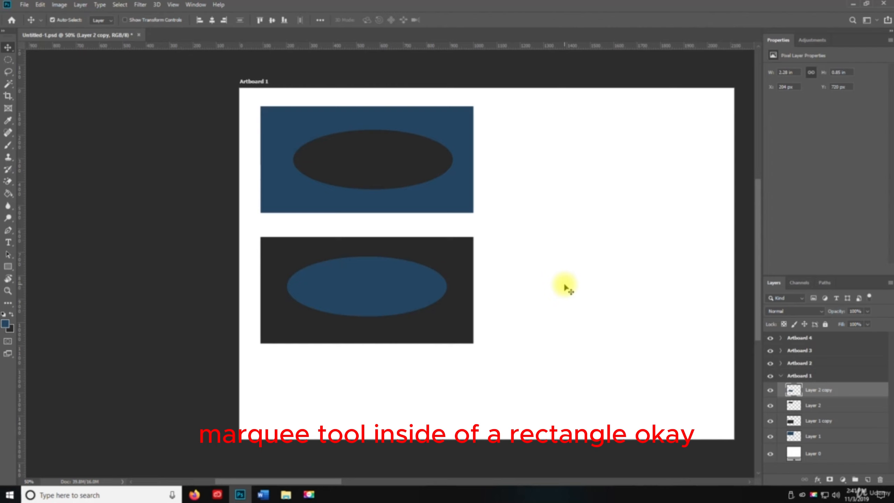
Step: Try to delete a one-pixel row across the upper ellipse using the Single Row Marquee with Layer 2 copy active
{"action": "left_click", "coordinate": [8, 62]}
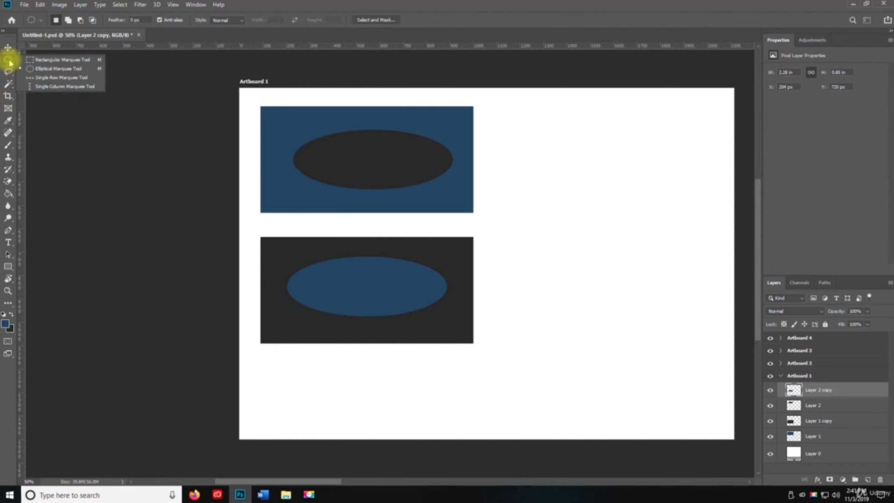
{"action": "left_click", "coordinate": [61, 77]}
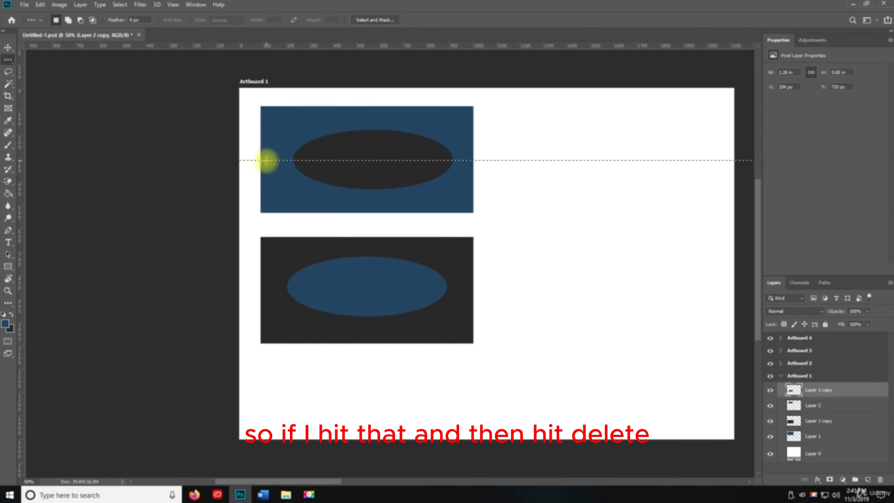
{"action": "key", "text": "Delete"}
{"action": "key", "text": "ctrl+d"}
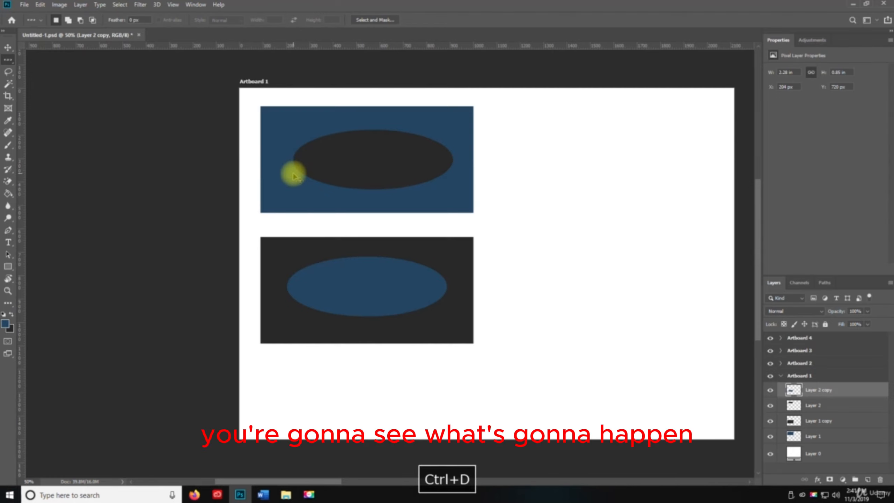
Step: Identify and select Layer 2, then delete a single-pixel row across the middle of the upper dark ellipse
{"action": "left_click", "coordinate": [770, 390]}
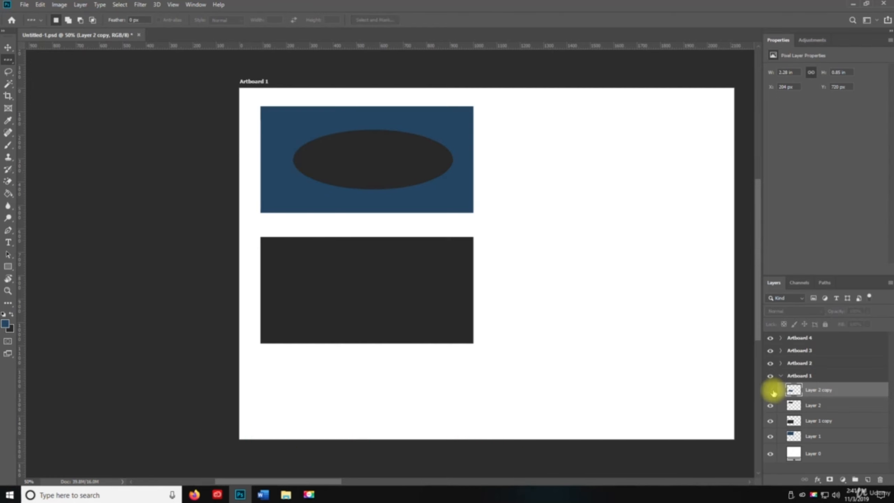
{"action": "left_click", "coordinate": [770, 390]}
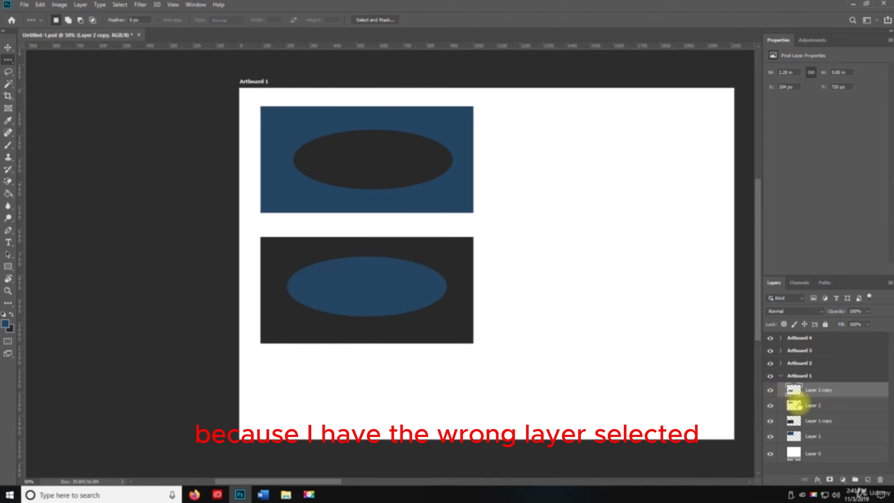
{"action": "left_click", "coordinate": [798, 407]}
{"action": "left_click", "coordinate": [770, 408]}
{"action": "left_click", "coordinate": [769, 407]}
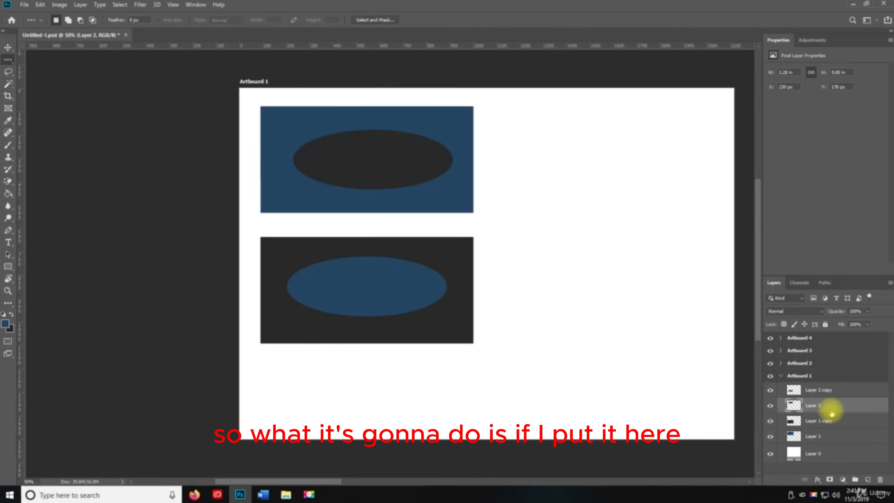
{"action": "left_click", "coordinate": [354, 157]}
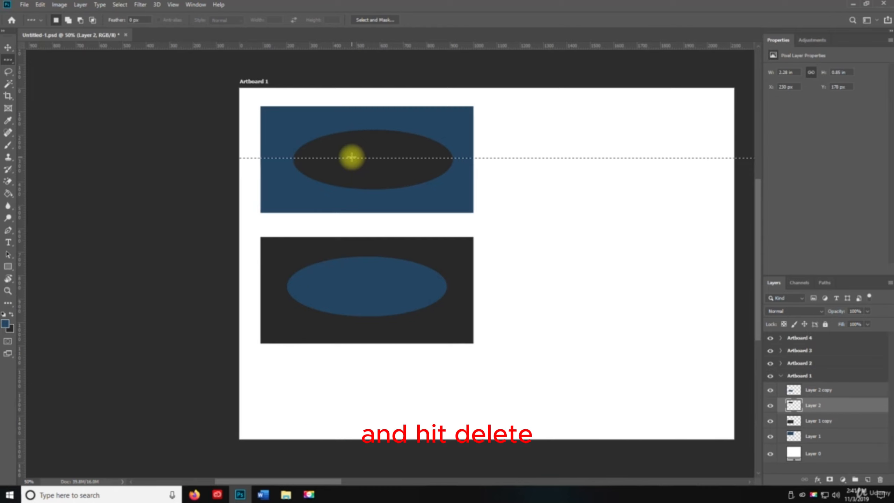
{"action": "key", "text": "Delete"}
{"action": "left_click", "coordinate": [538, 206]}
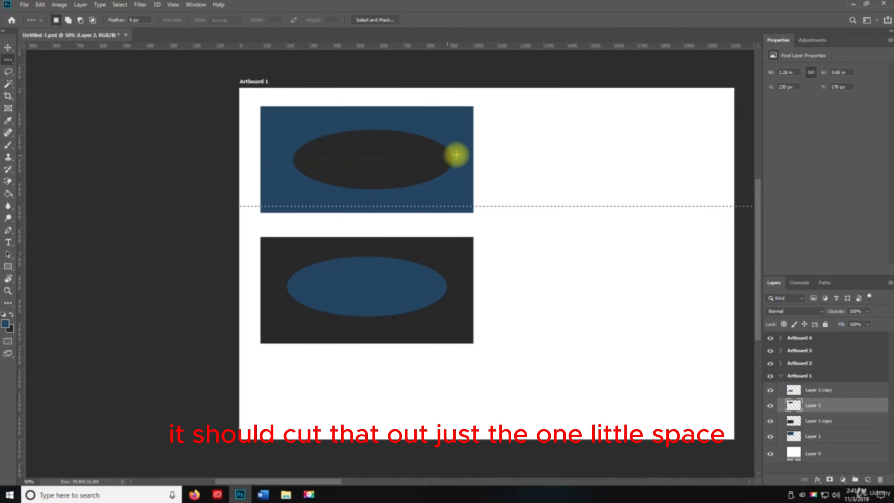
Step: Examine the one-pixel horizontal cut in the upper ellipse up close and clear the row selection
{"action": "key", "text": "z"}
{"action": "left_click", "coordinate": [399, 159]}
{"action": "left_click", "coordinate": [397, 159]}
{"action": "left_click", "coordinate": [397, 158]}
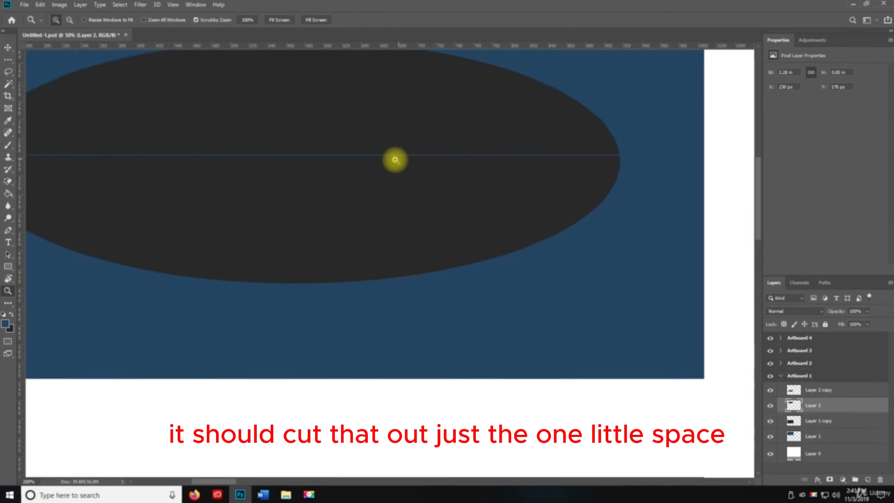
{"action": "left_click", "coordinate": [397, 159]}
{"action": "key", "text": "space"}
{"action": "left_click_drag", "start_coordinate": [218, 183], "coordinate": [298, 213]}
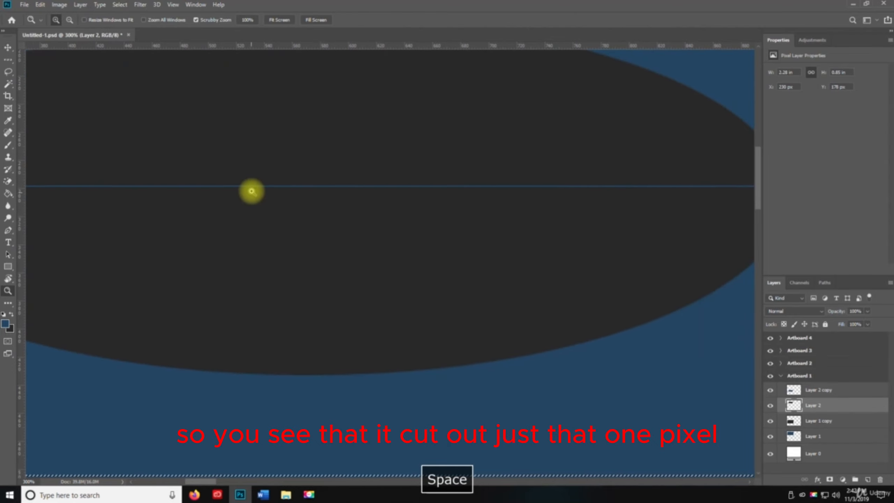
{"action": "key", "text": "ctrl+d"}
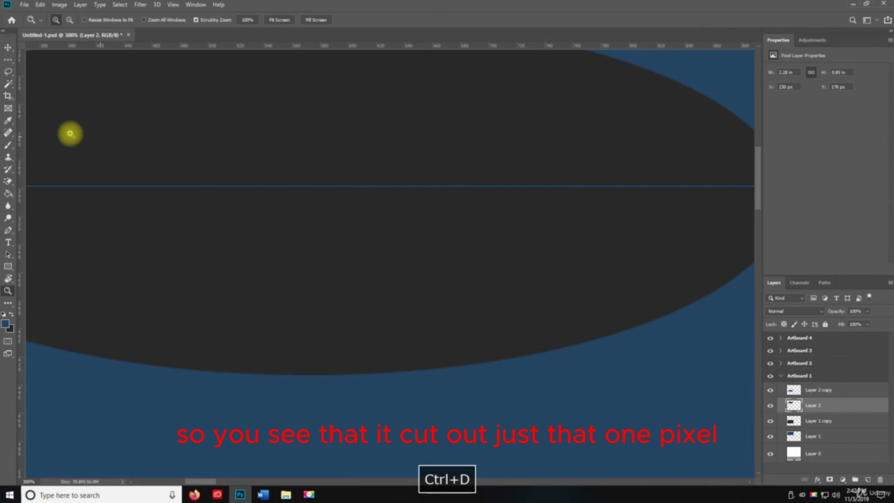
Step: Delete a one-pixel column through the middle of the upper dark ellipse using the Single Column Marquee and deselect
{"action": "left_click", "coordinate": [12, 62]}
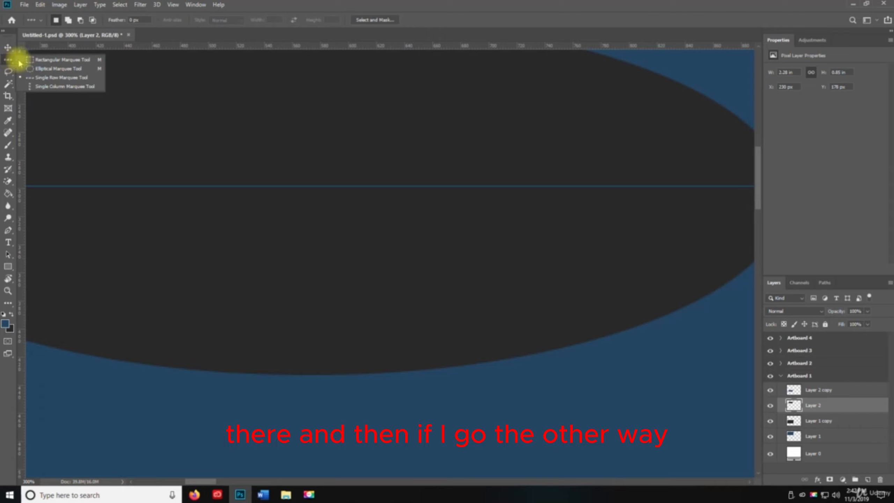
{"action": "left_click", "coordinate": [52, 89]}
{"action": "left_click", "coordinate": [296, 125]}
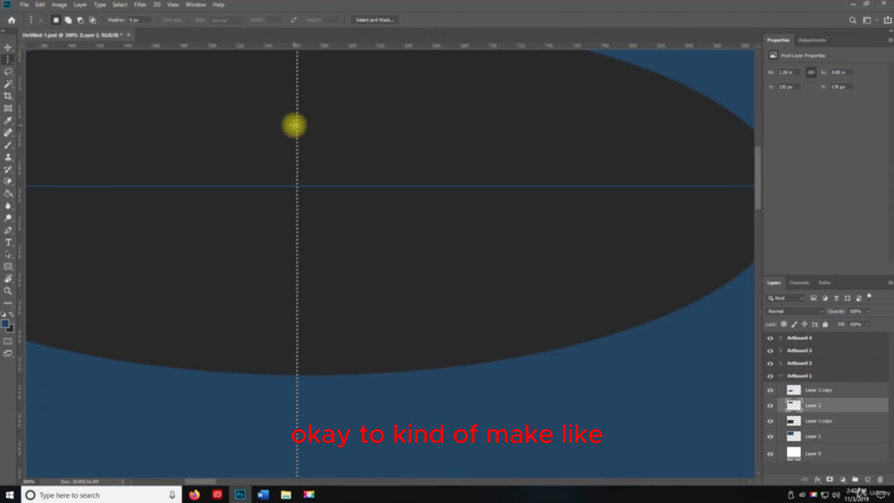
{"action": "key", "text": "Delete"}
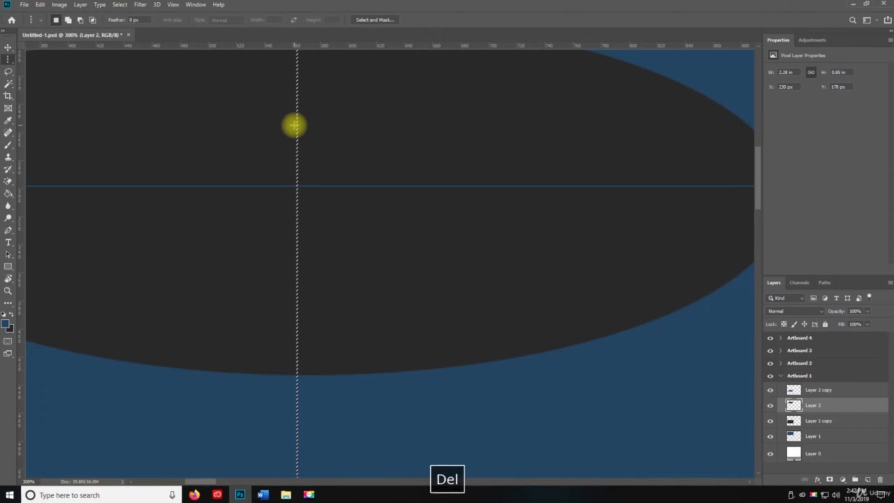
{"action": "key", "text": "ctrl+d"}
Step: Delete a one-pixel row across the centre of the lower blue ellipse on Layer 2 copy using the Single Row Marquee and deselect
{"action": "key", "text": "z"}
{"action": "left_click", "coordinate": [310, 243], "text": "alt"}
{"action": "left_click", "coordinate": [311, 245], "text": "alt"}
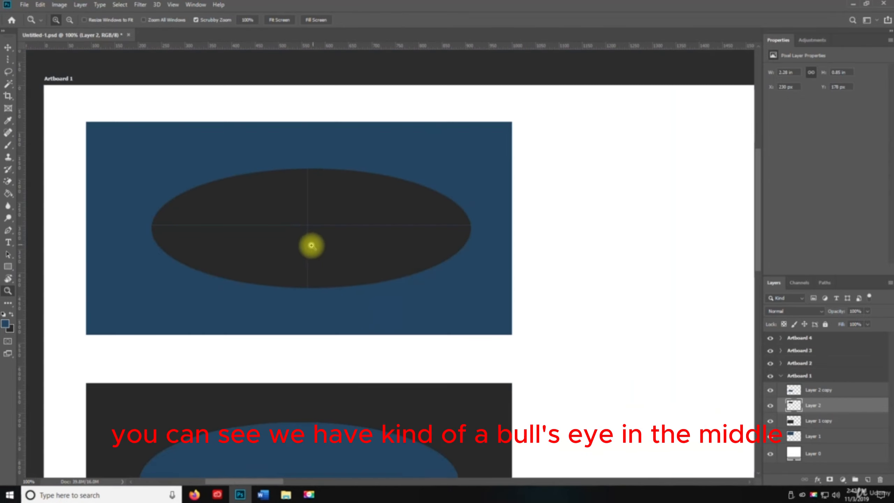
{"action": "key", "text": "space"}
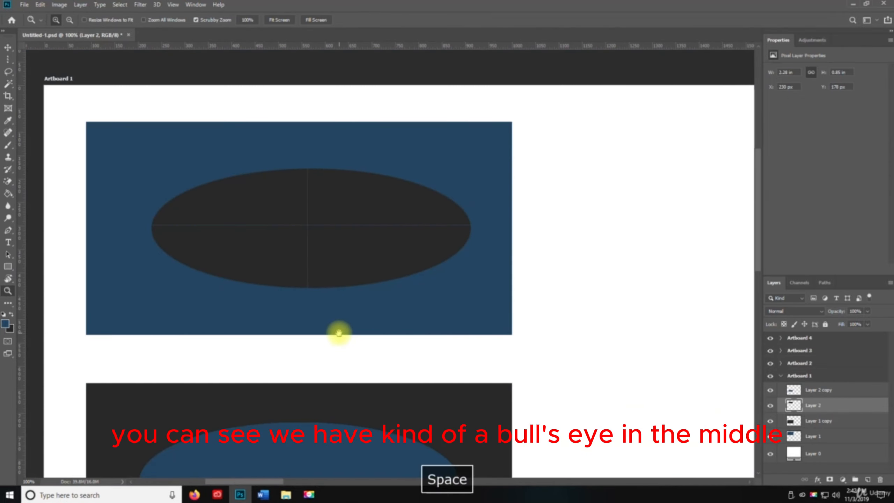
{"action": "left_click_drag", "start_coordinate": [339, 332], "coordinate": [348, 64]}
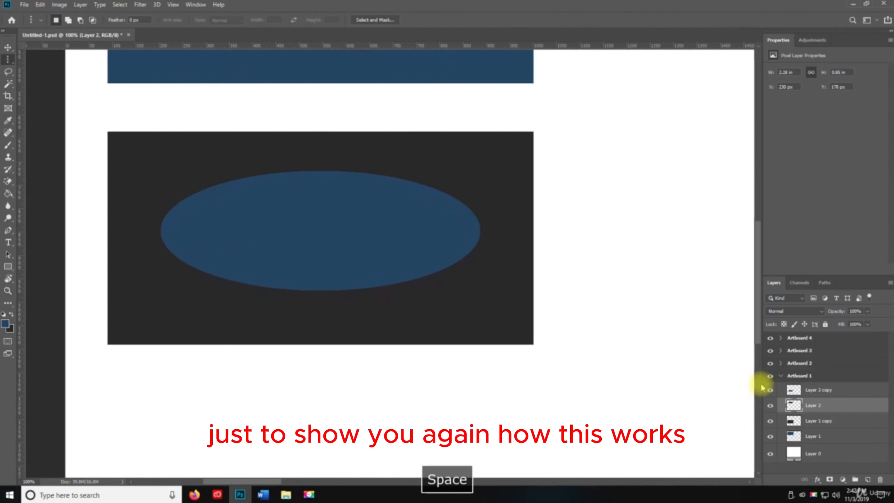
{"action": "left_click", "coordinate": [799, 388]}
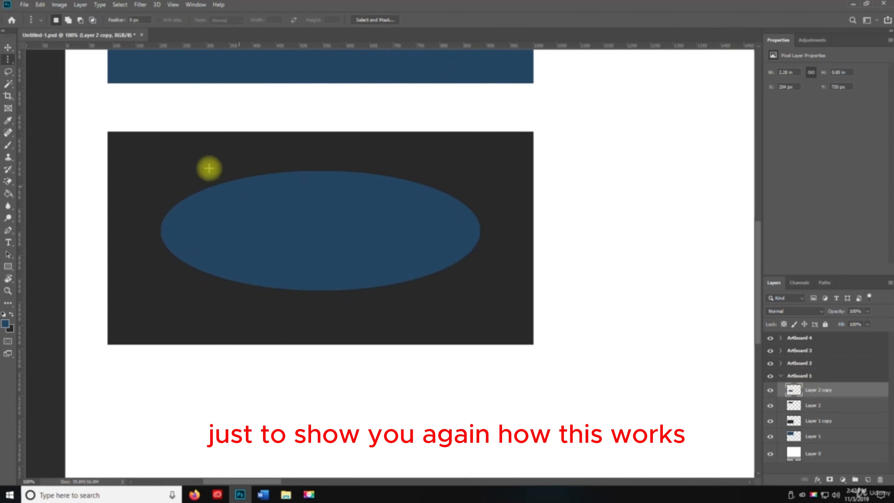
{"action": "right_click", "coordinate": [7, 62]}
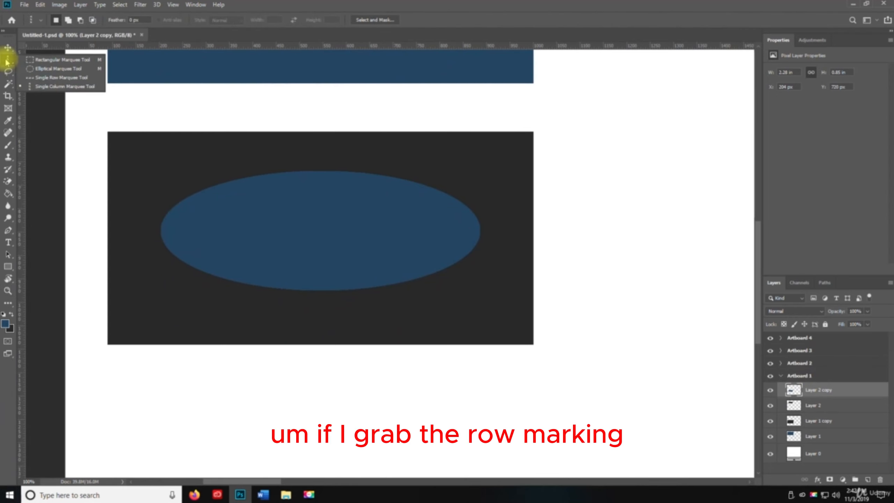
{"action": "left_click", "coordinate": [66, 77]}
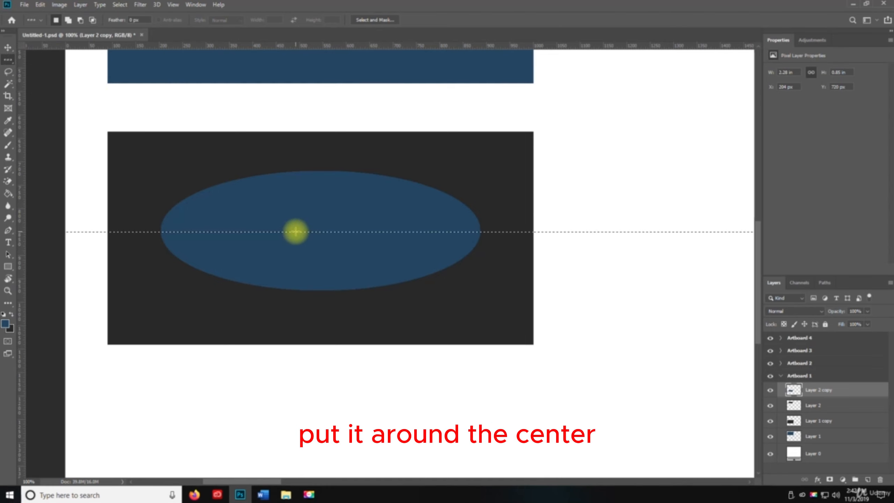
{"action": "key", "text": "Delete"}
{"action": "key", "text": "ctrl+d"}
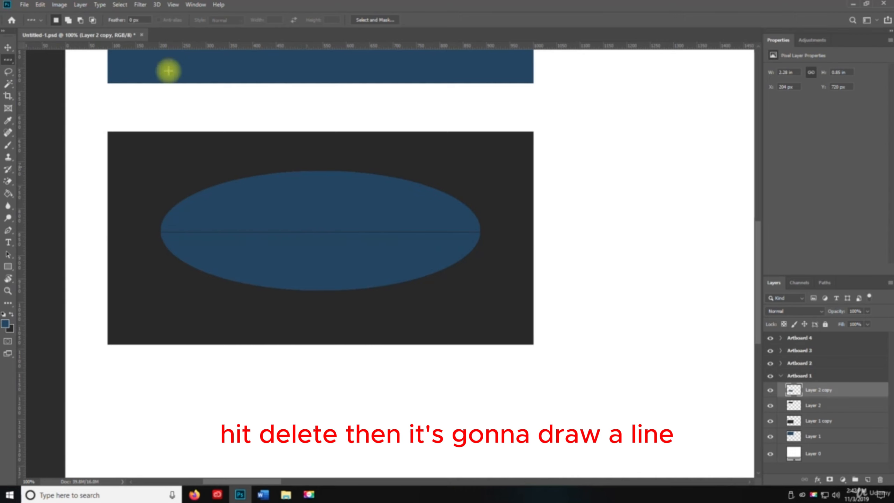
Step: Delete a one-pixel column through the centre of the lower blue ellipse using the Single Column Marquee and deselect
{"action": "right_click", "coordinate": [8, 59]}
{"action": "left_click", "coordinate": [60, 82]}
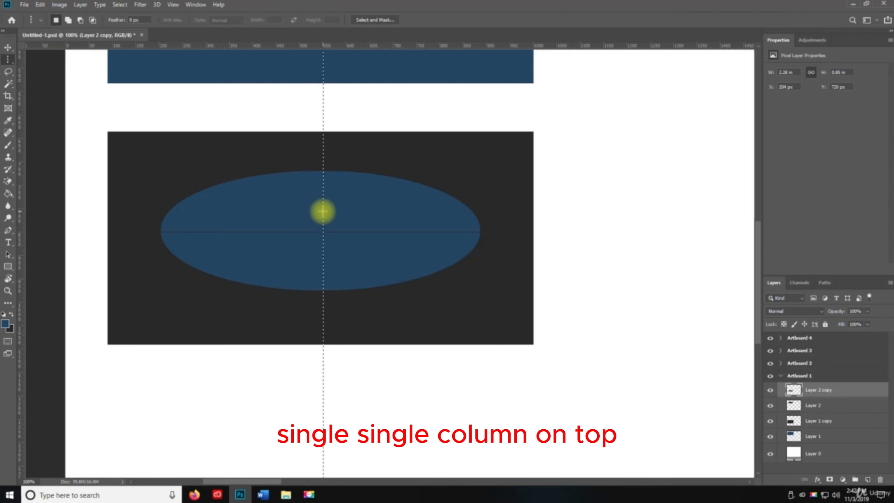
{"action": "key", "text": "Delete"}
{"action": "key", "text": "ctrl+d"}
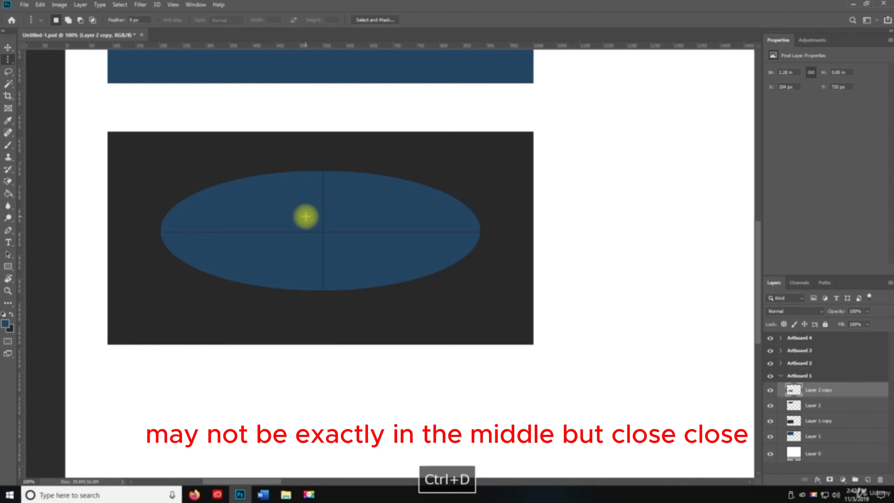
Step: Examine the crossing one-pixel cuts at the centre of the lower blue ellipse up close, then return to the 100% view
{"action": "key", "text": "z"}
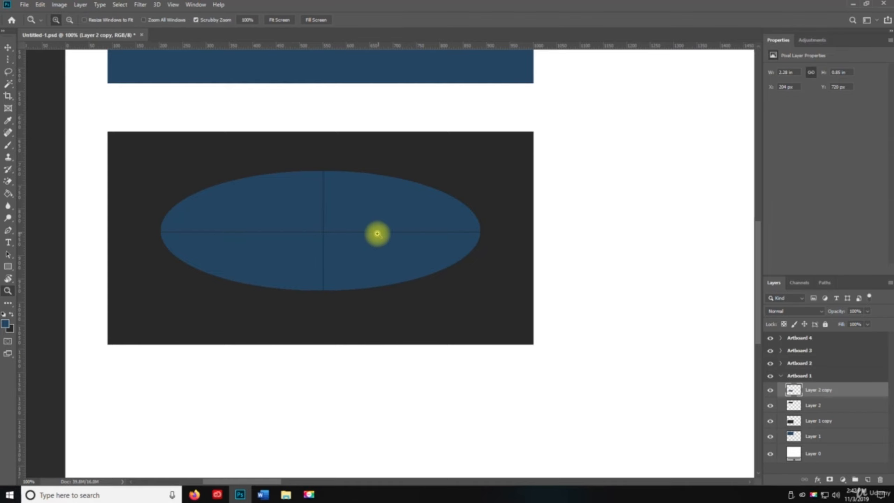
{"action": "left_click", "coordinate": [375, 233]}
{"action": "left_click", "coordinate": [332, 229]}
{"action": "key", "text": "space"}
{"action": "left_click_drag", "start_coordinate": [285, 265], "coordinate": [395, 254]}
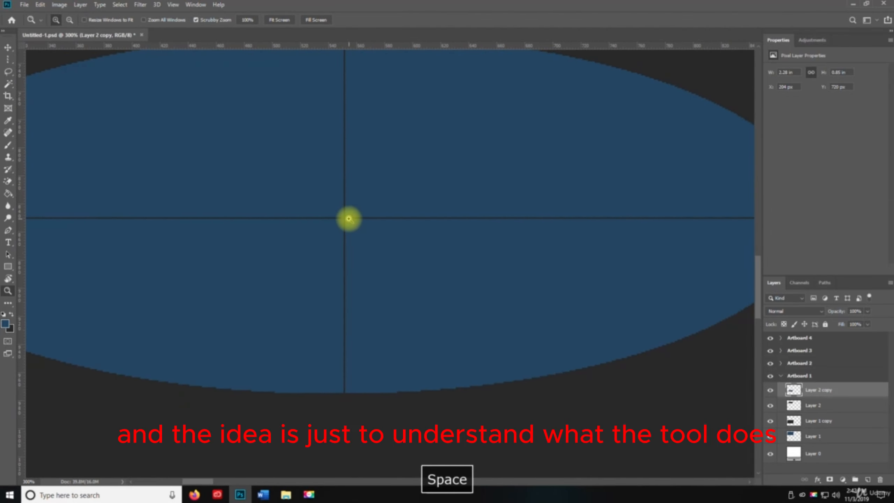
{"action": "left_click", "coordinate": [350, 218]}
{"action": "left_click", "coordinate": [349, 219]}
{"action": "left_click", "coordinate": [348, 220]}
{"action": "left_click", "coordinate": [347, 221]}
{"action": "left_click", "coordinate": [346, 222], "text": "alt"}
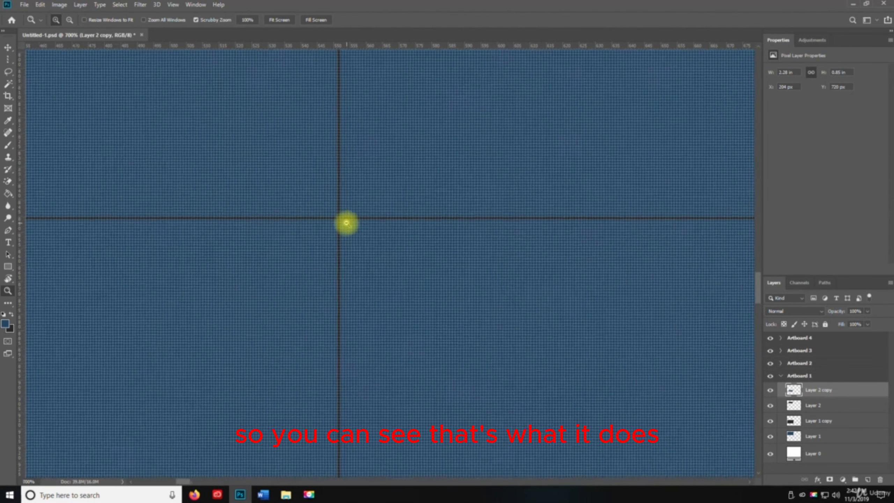
{"action": "left_click", "coordinate": [346, 222], "text": "alt"}
{"action": "left_click", "coordinate": [347, 222], "text": "alt"}
{"action": "left_click", "coordinate": [346, 223], "text": "alt"}
{"action": "left_click", "coordinate": [347, 223], "text": "alt"}
{"action": "left_click", "coordinate": [347, 222], "text": "alt"}
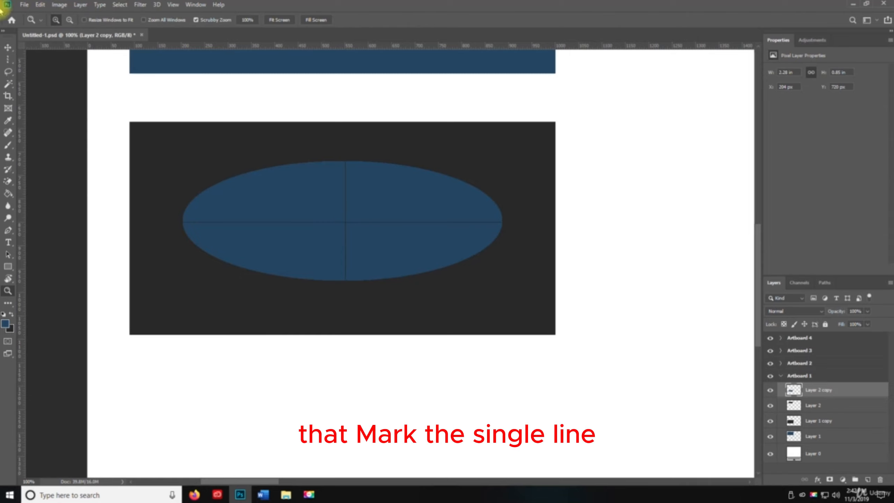
Step: Display the available marquee tool variants
{"action": "left_click", "coordinate": [8, 59]}
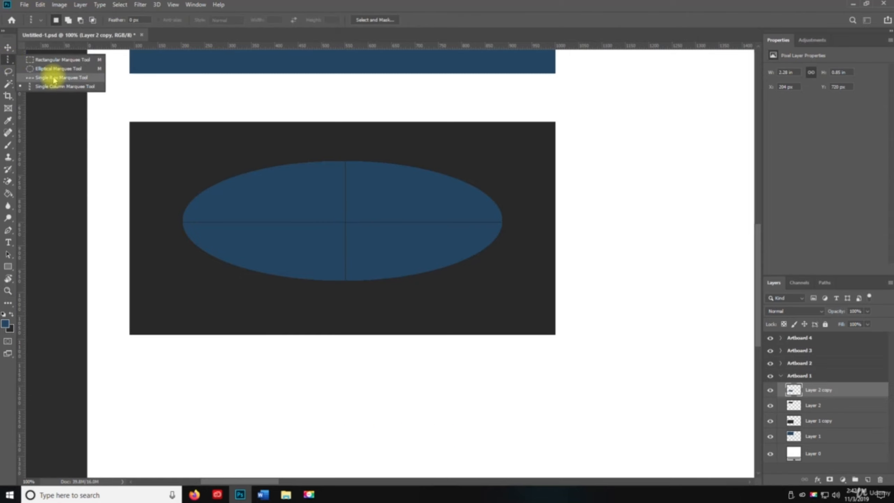